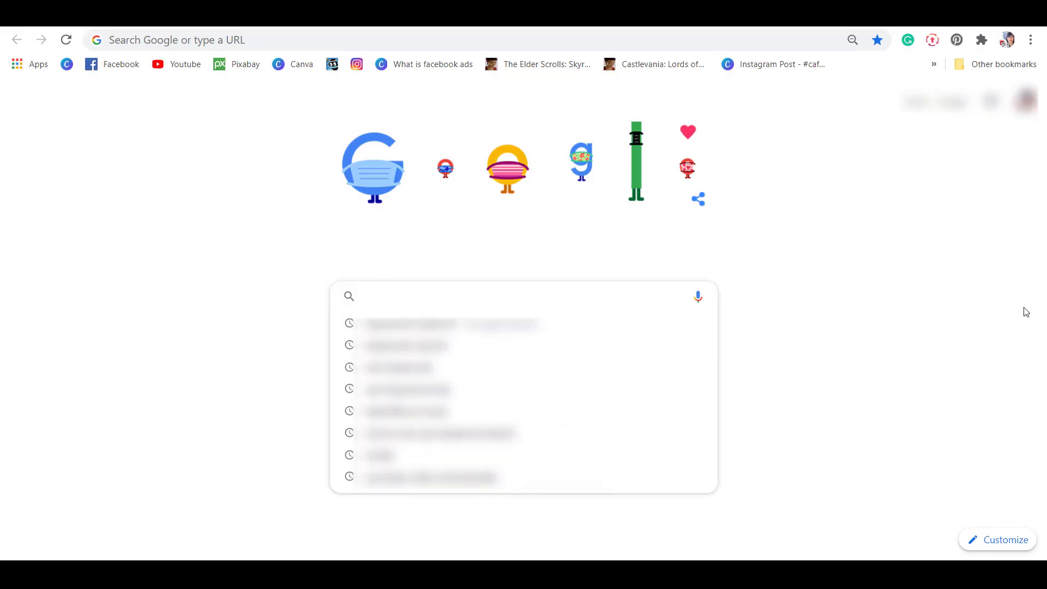
# Search Google for 'best gaming keyboard' and skim the results
pyautogui.write('gaming keyboard')
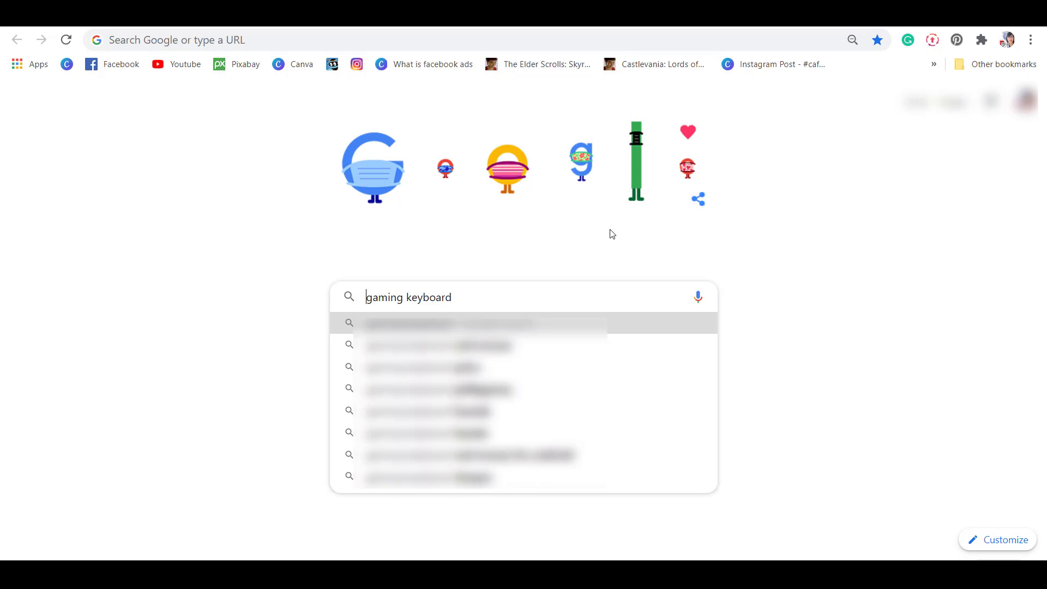
pyautogui.write('best')
pyautogui.press('Return')
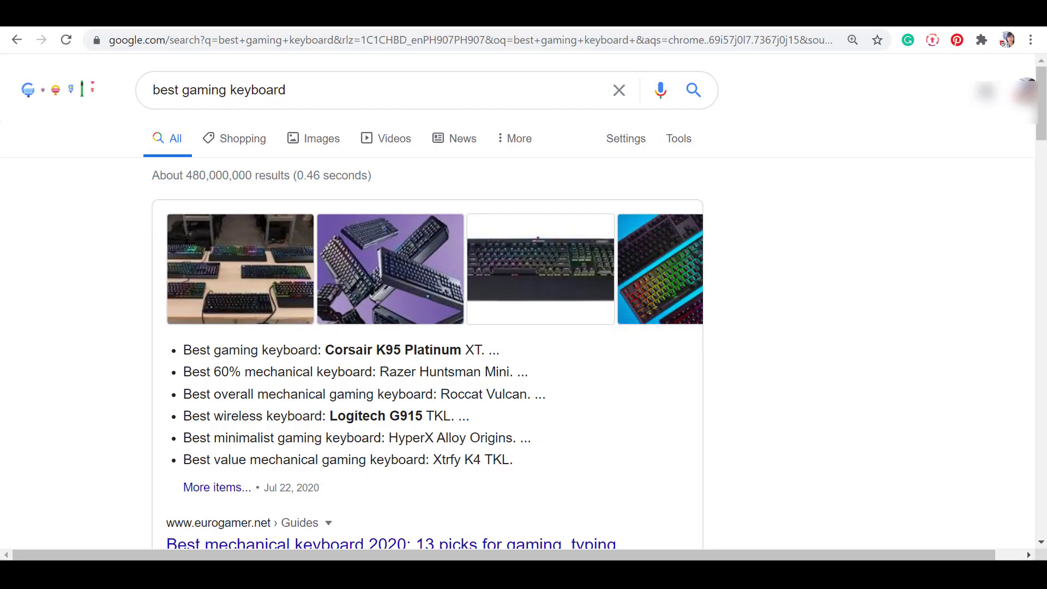
pyautogui.scroll(-8, 745, 339)
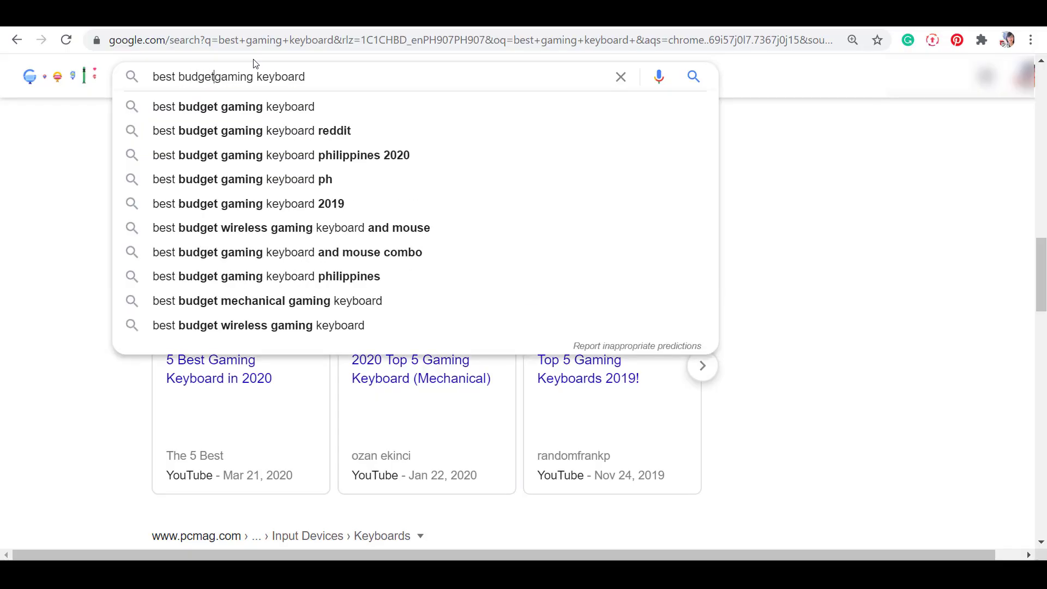
# Run the 'best budget gaming keyboard' search and scroll through its results
pyautogui.press('Return')
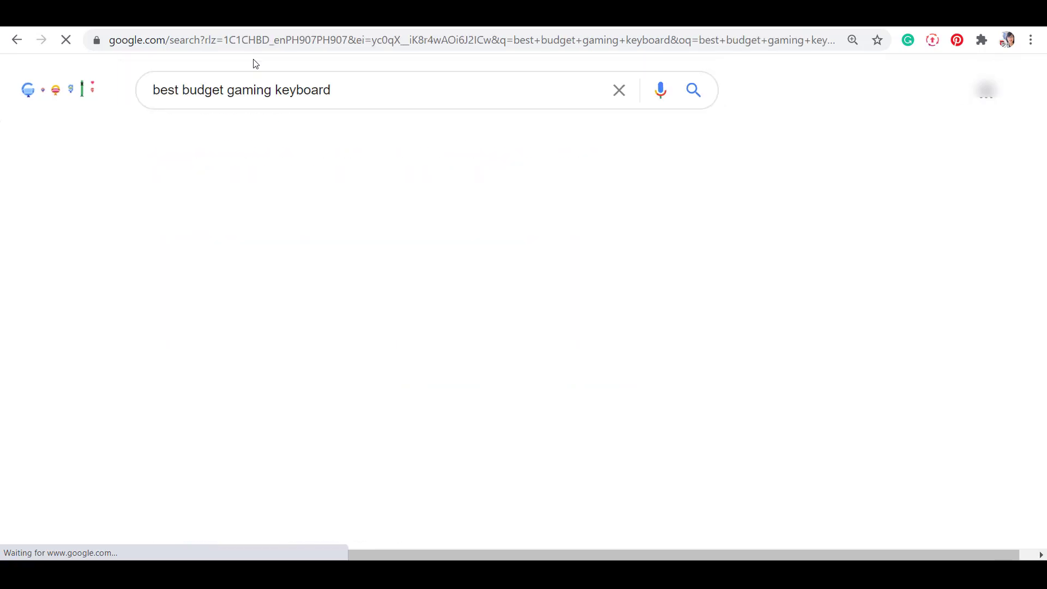
pyautogui.scroll(-4, 38, 295)
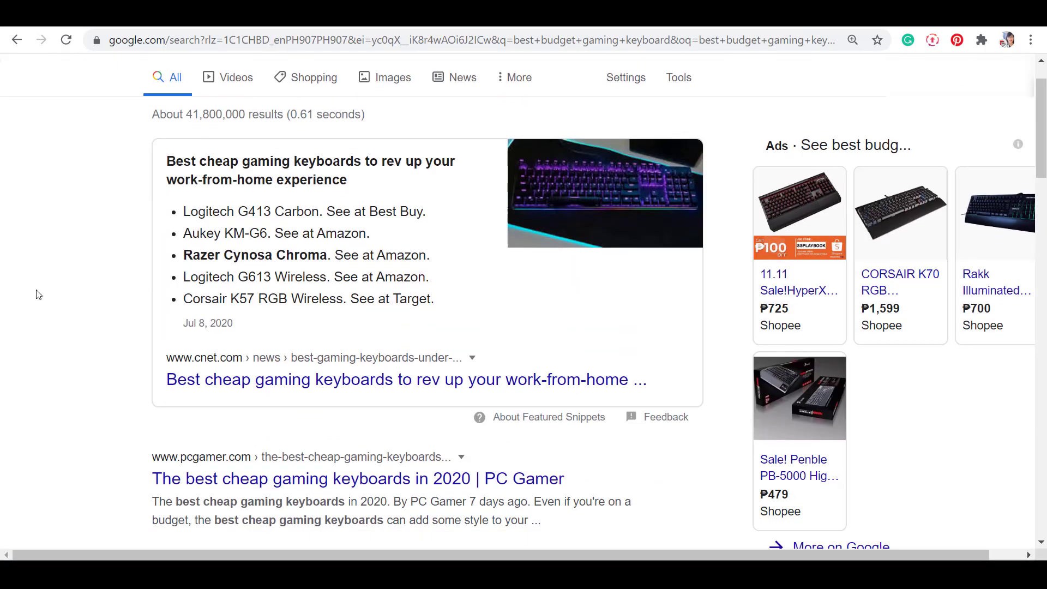
pyautogui.scroll(-1, 39, 295)
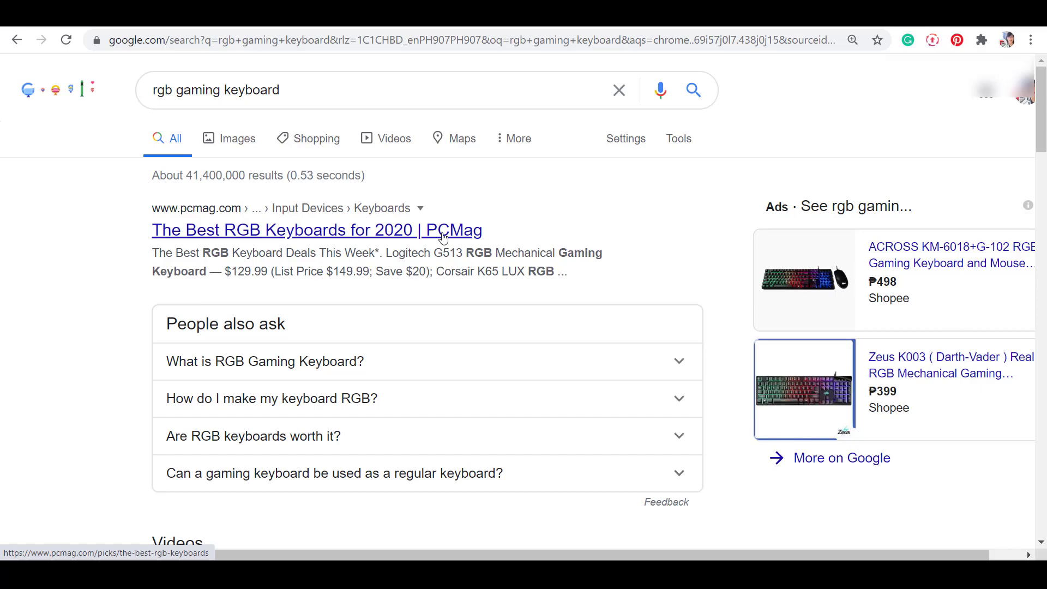
# Open the PCMag RGB keyboards article, then search 'best budget gaming keyboard' and scroll results
pyautogui.click(442, 236)
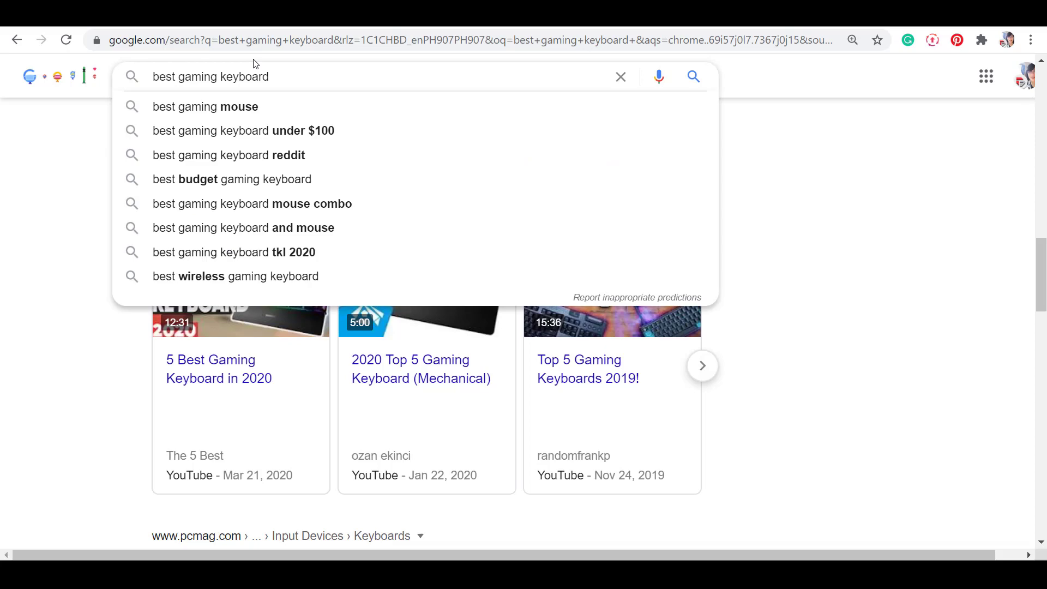
pyautogui.write('budget')
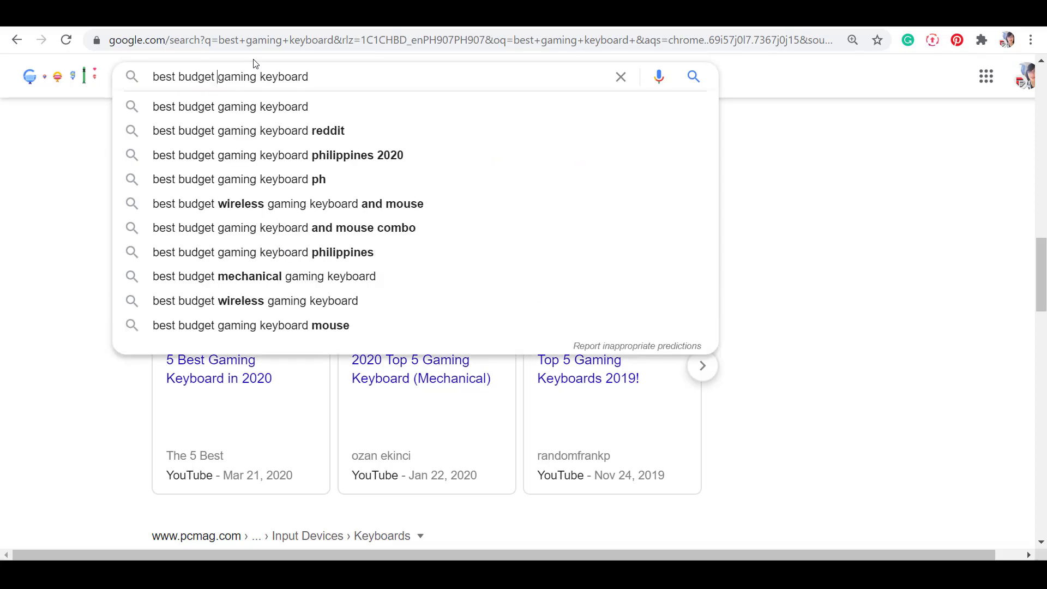
pyautogui.press('Return')
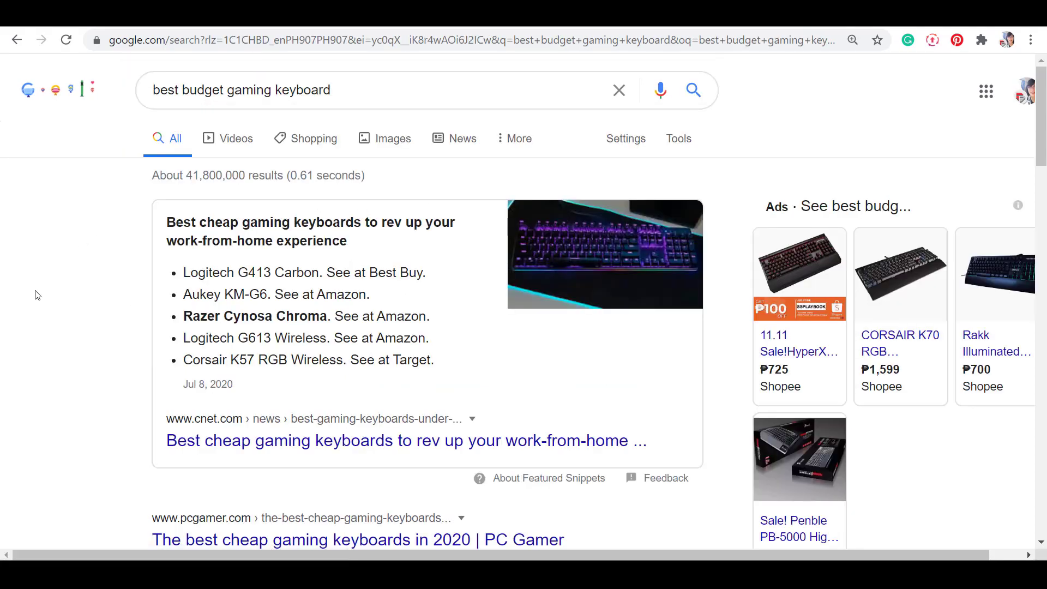
pyautogui.scroll(-5, 848, 363)
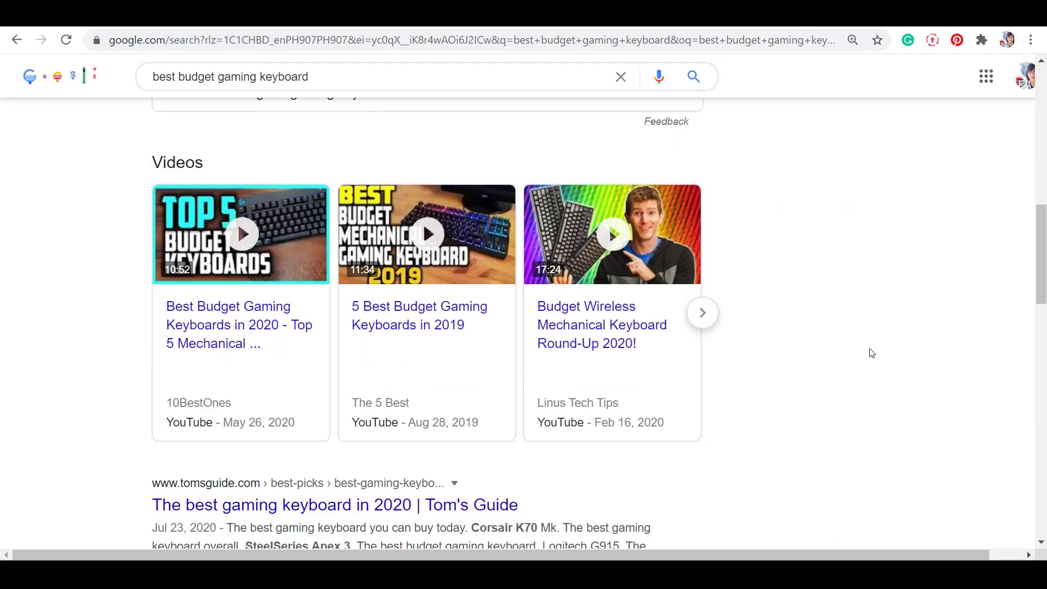
pyautogui.scroll(-5, 871, 353)
pyautogui.scroll(-1, 871, 354)
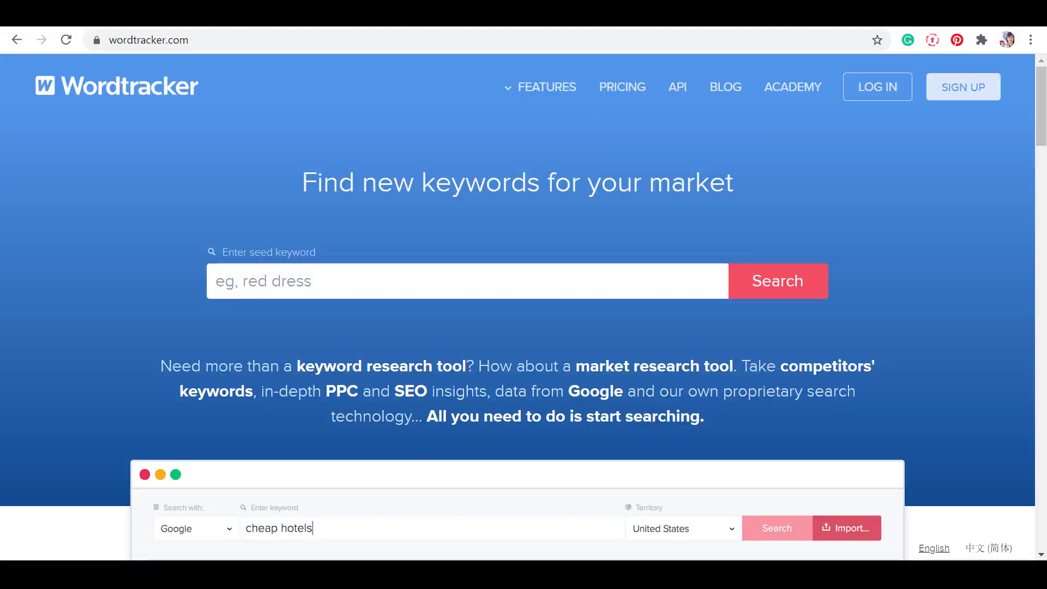
# Look up Wordtracker keyword ideas for 'gaming keyboard'
pyautogui.write('gaming keyboar')
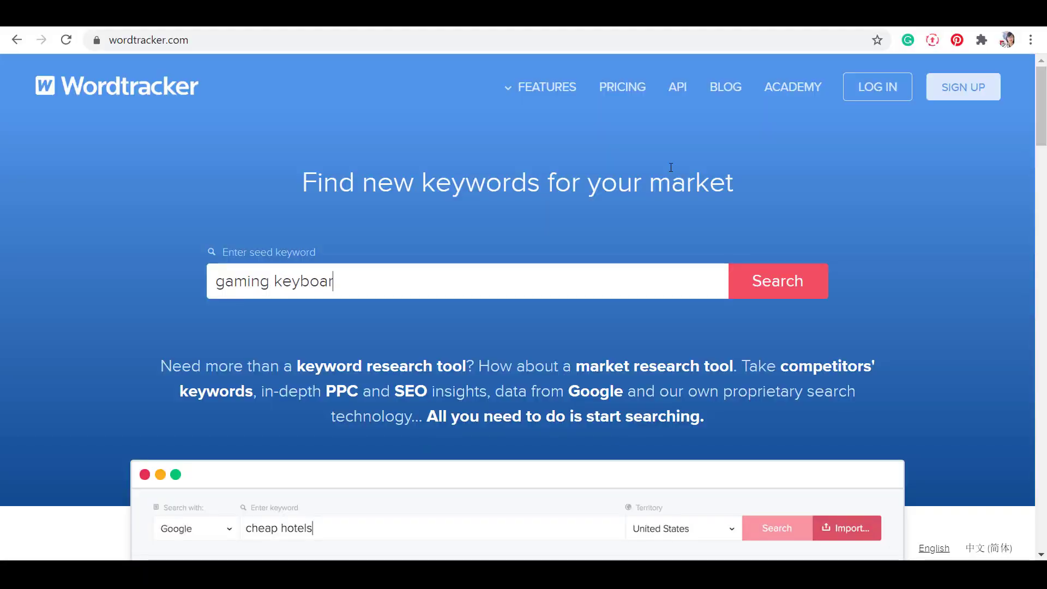
pyautogui.write('d')
pyautogui.press('Return')
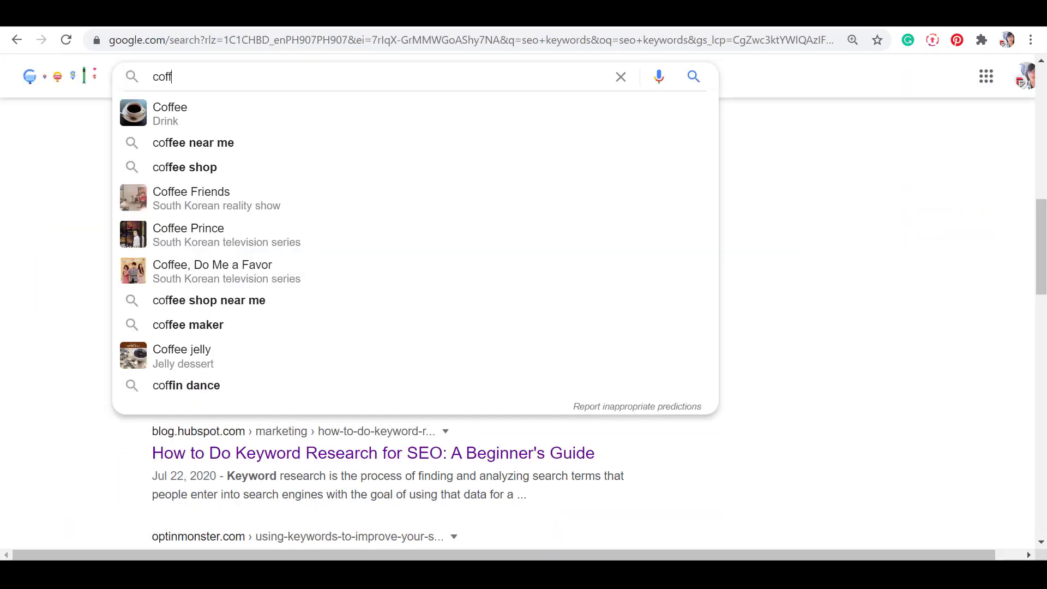
# Search Google for 'coffee grinder' and open the roastycoffee.com grinder buying guide
pyautogui.write('ee grinde')
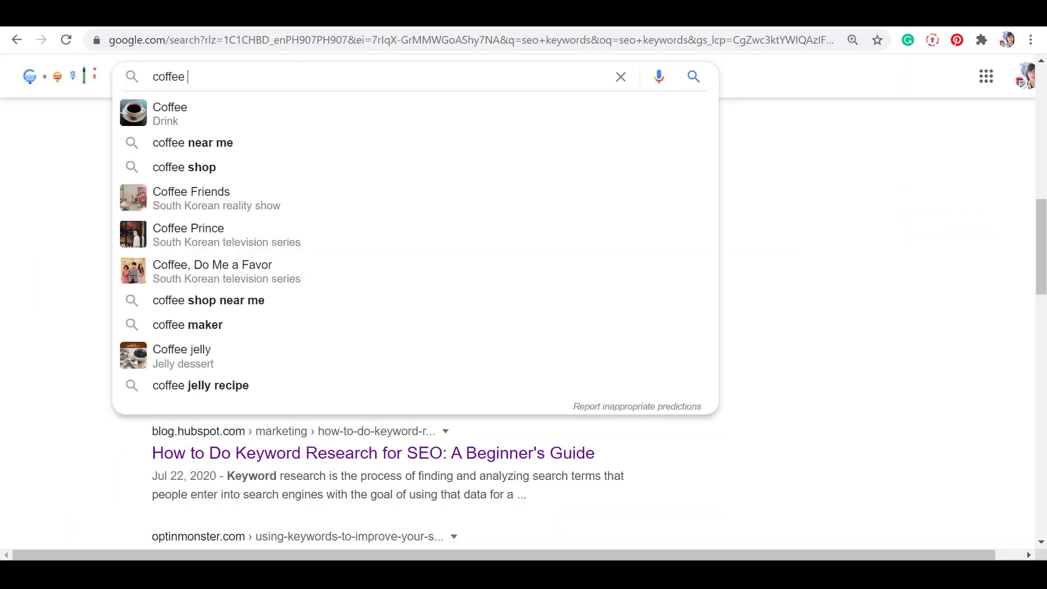
pyautogui.write('r')
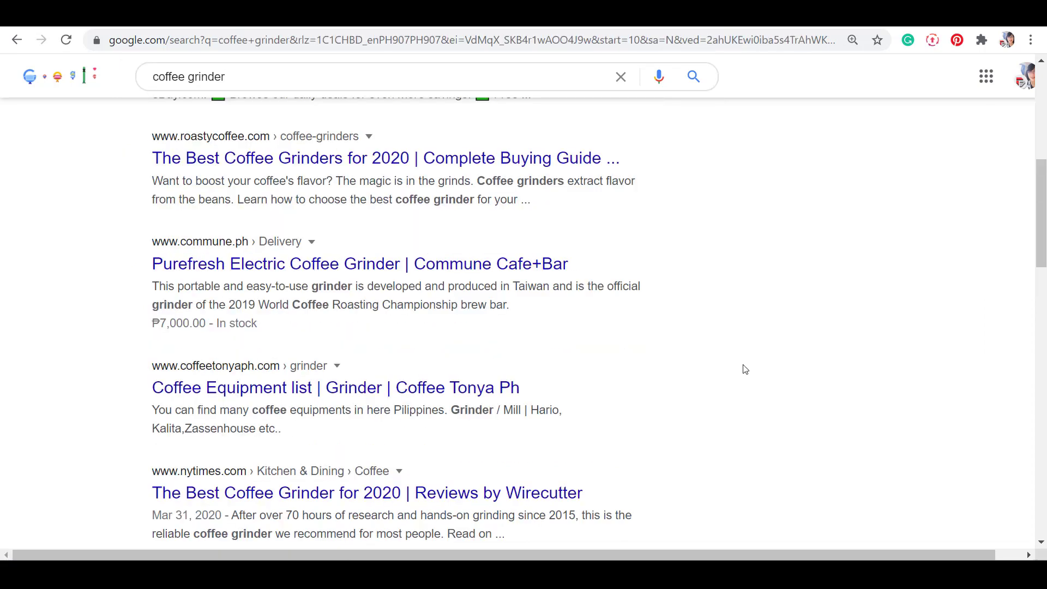
pyautogui.click(484, 167)
pyautogui.scroll(-8, 734, 255)
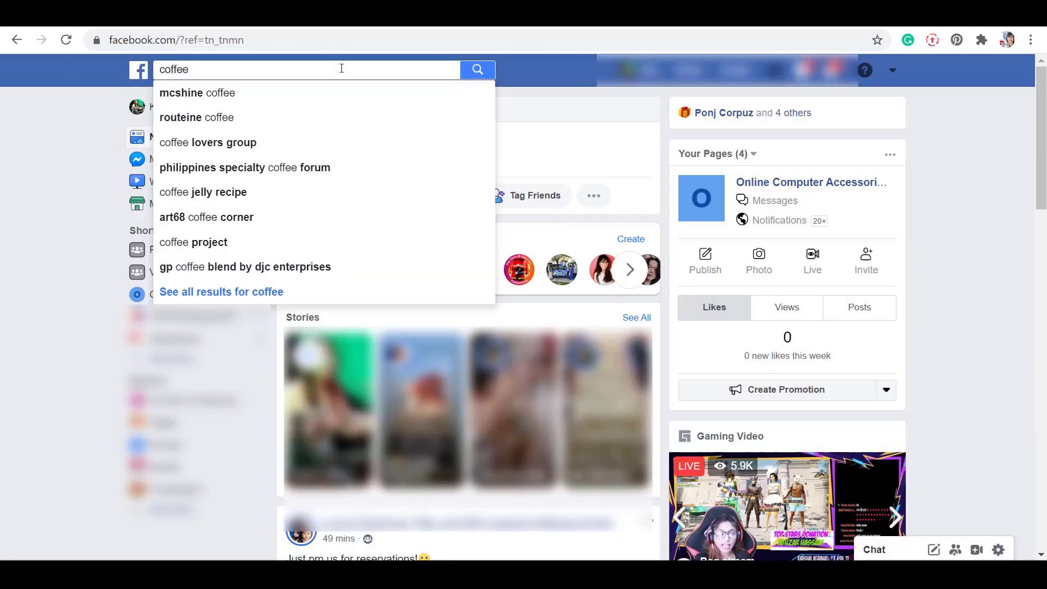
# Search Facebook for 'coffee grind' and browse the Coffee Grinds page
pyautogui.write('grind')
pyautogui.press('Return')
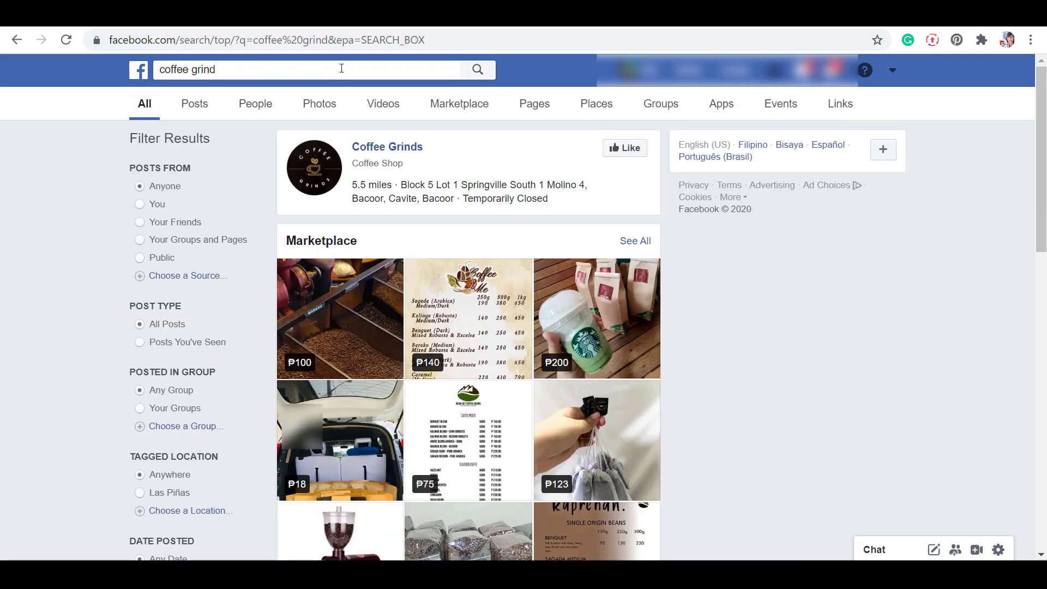
pyautogui.click(388, 146)
pyautogui.scroll(-10, 927, 327)
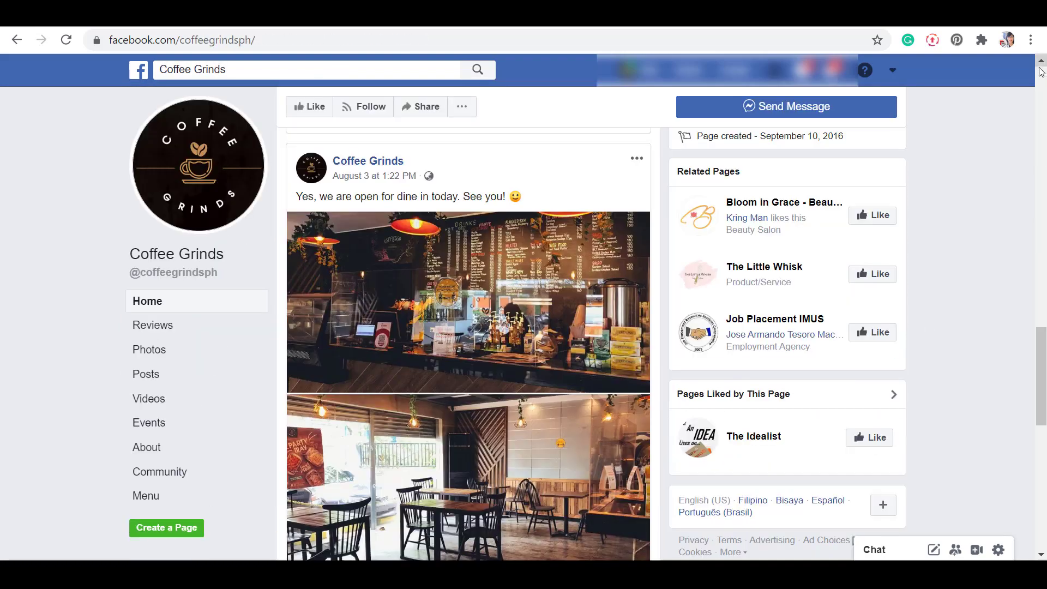
pyautogui.scroll(-5, 1011, 147)
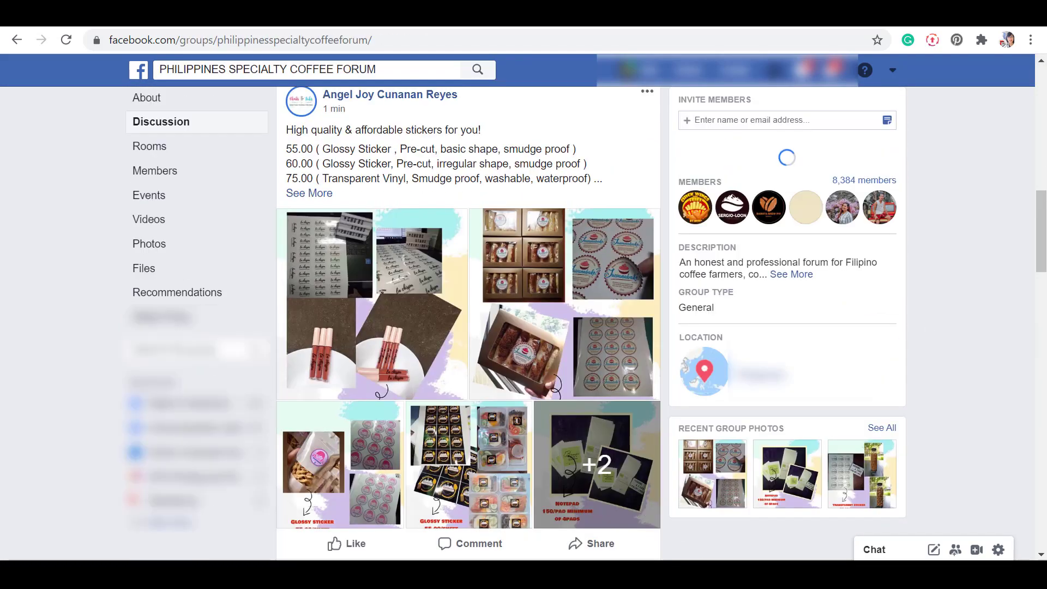
pyautogui.scroll(-8, 970, 408)
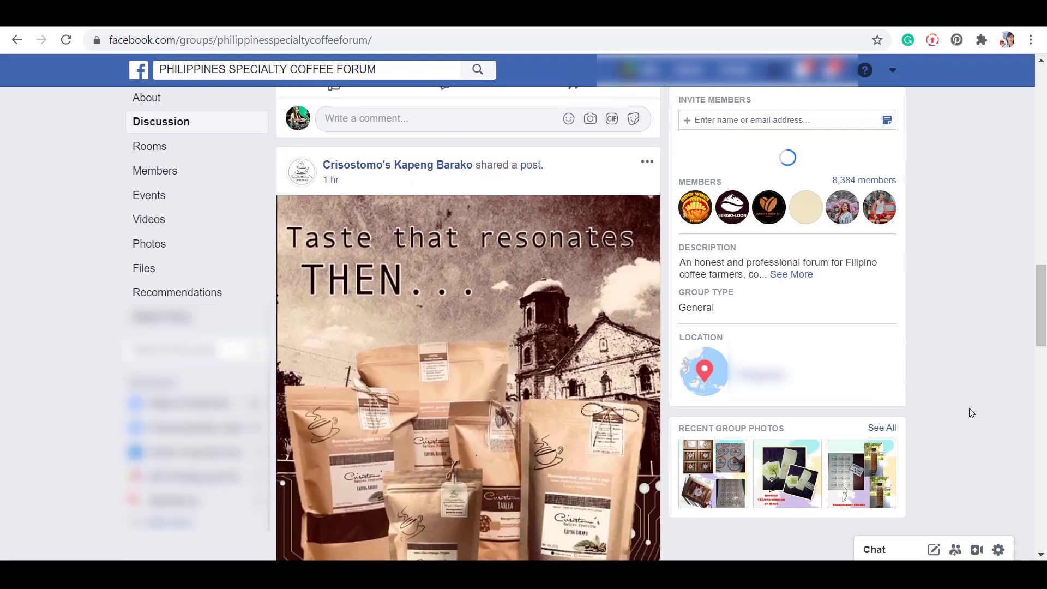
pyautogui.scroll(-10, 970, 413)
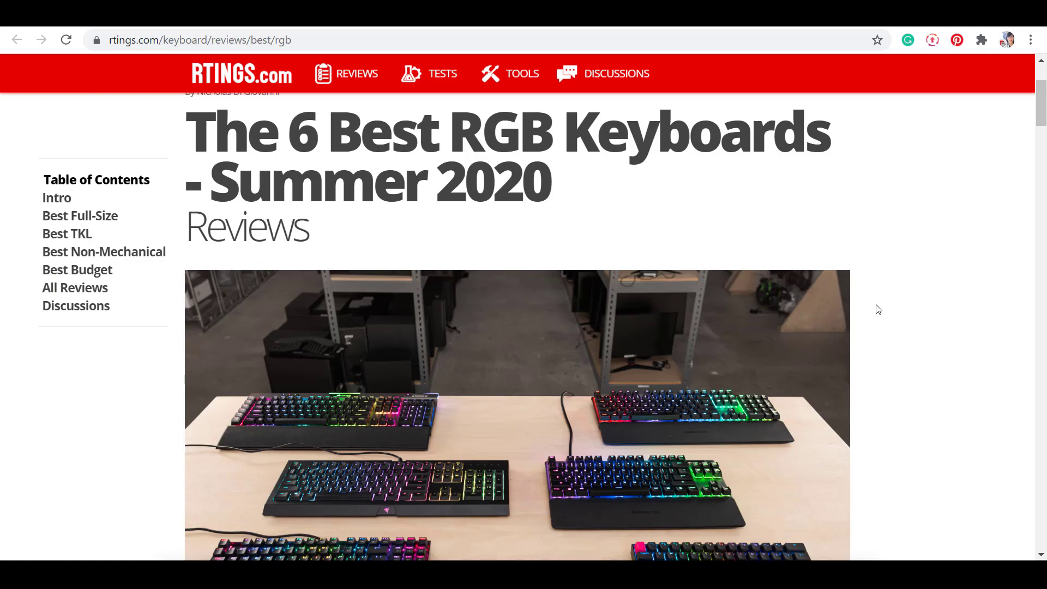
# Open the Amazon listing for the SteelSeries Apex Pro from the RTINGS review
pyautogui.scroll(-10, 877, 310)
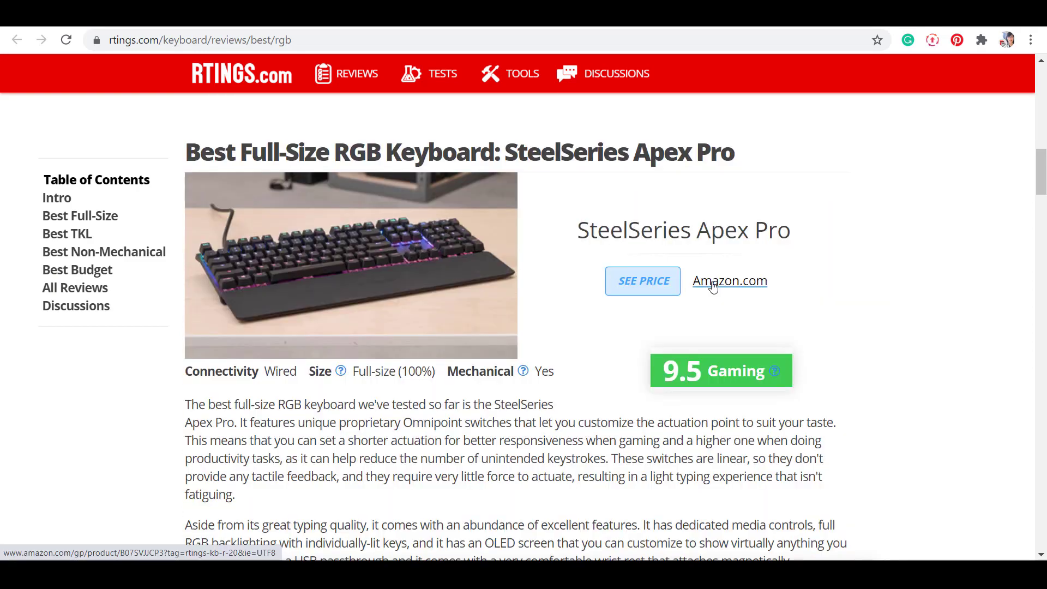
pyautogui.click(713, 287)
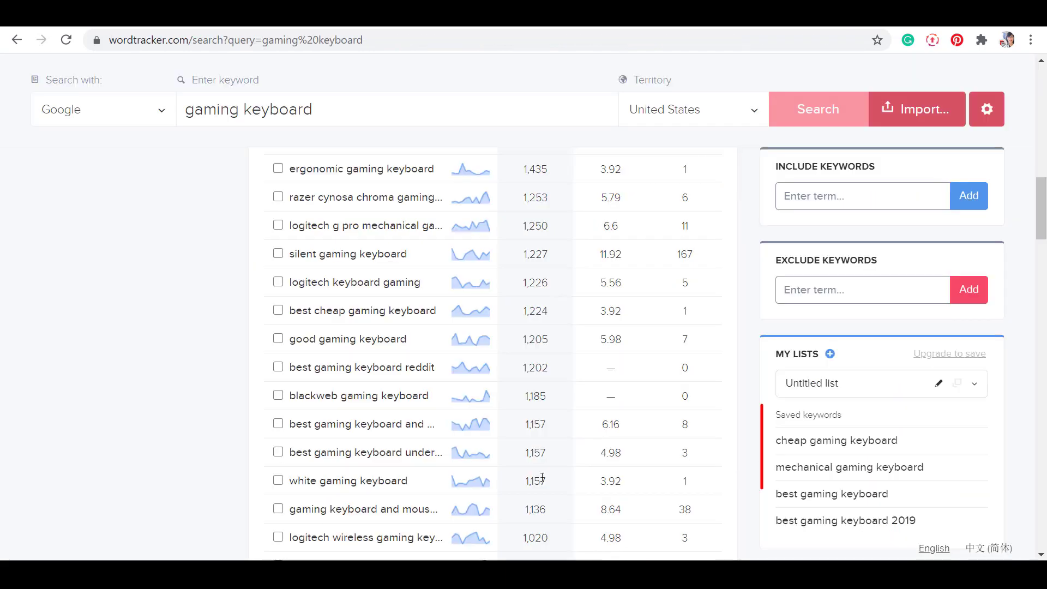
# Copy 'rgb gaming keyboard' into a Google search, then save 'best gaming keyboard' in Wordtracker
pyautogui.scroll(-10, 1015, 431)
pyautogui.scroll(-2, 1016, 431)
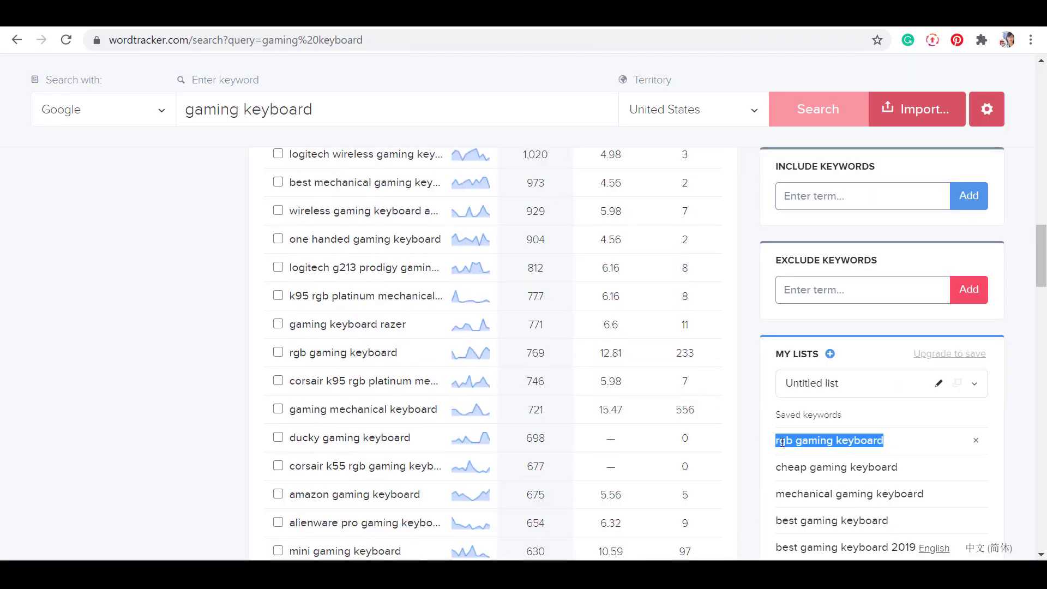
pyautogui.rightClick(780, 442)
pyautogui.click(782, 449)
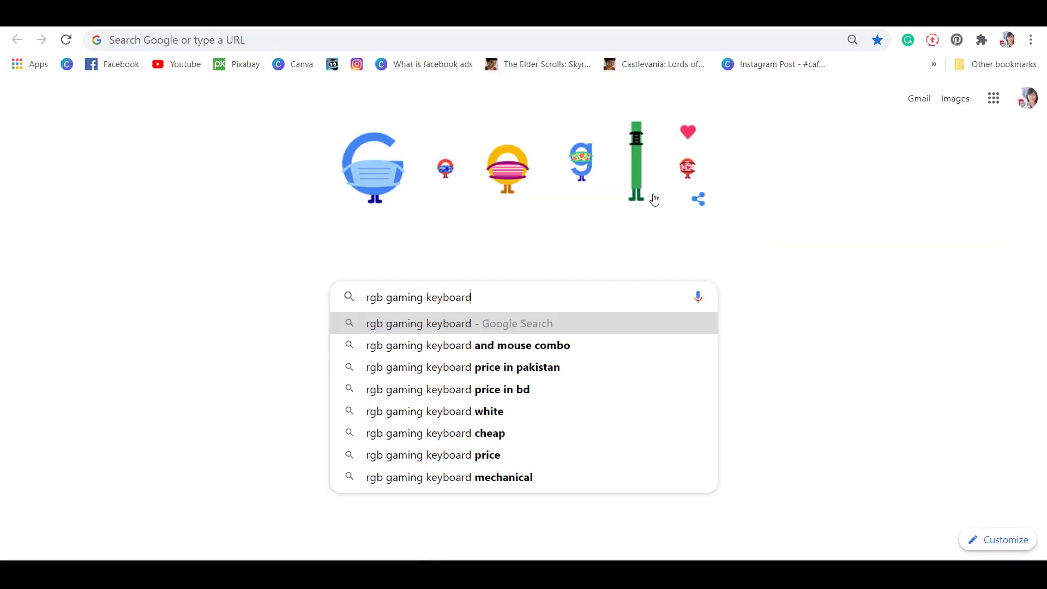
pyautogui.press('Return')
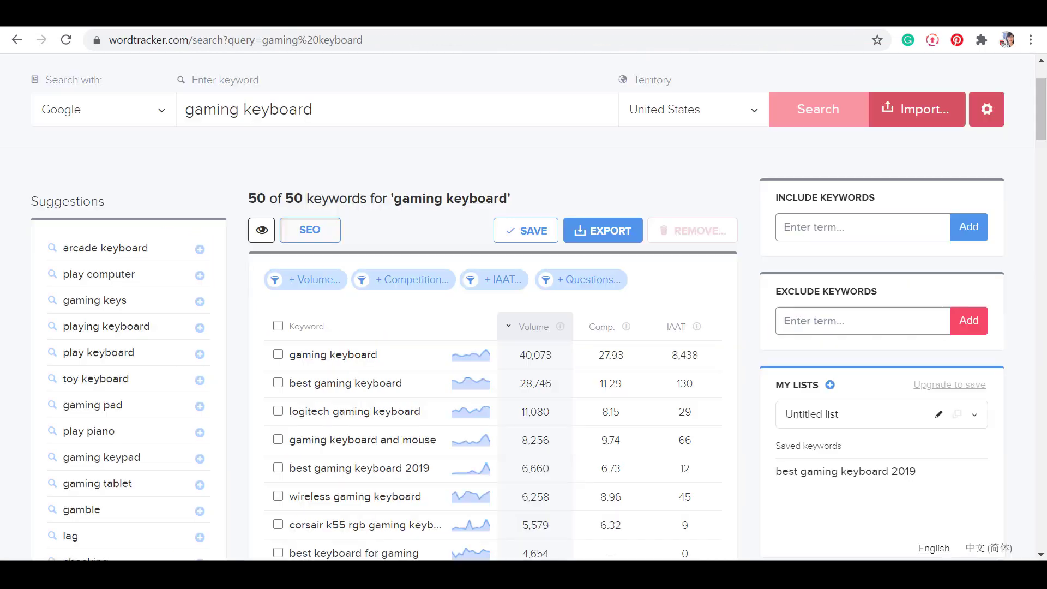
pyautogui.click(330, 384)
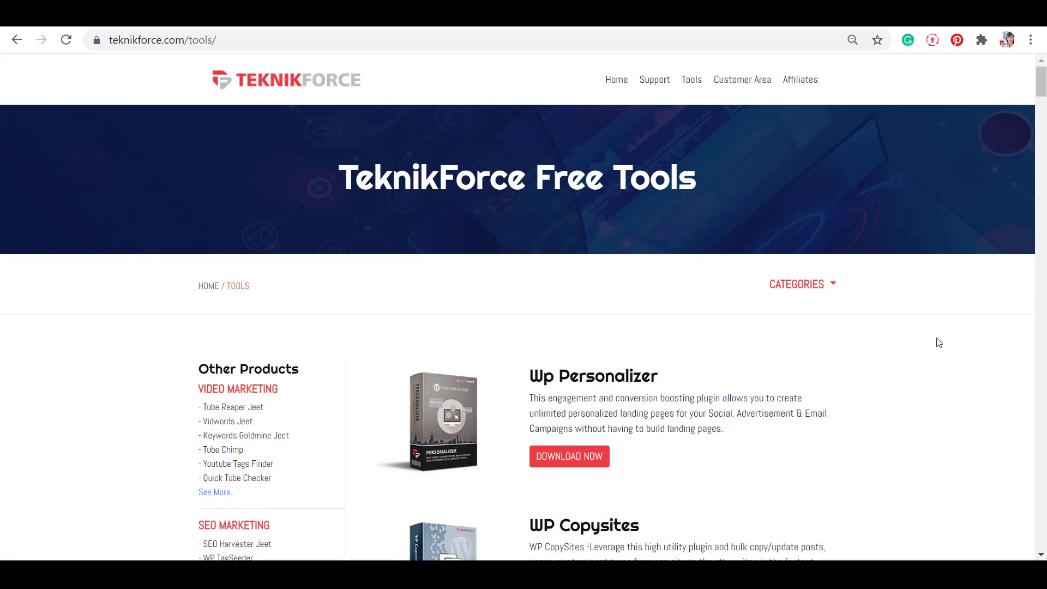
# Go to the SEO Harvester Jeet page under the SEO Marketing tools
pyautogui.scroll(-4, 926, 339)
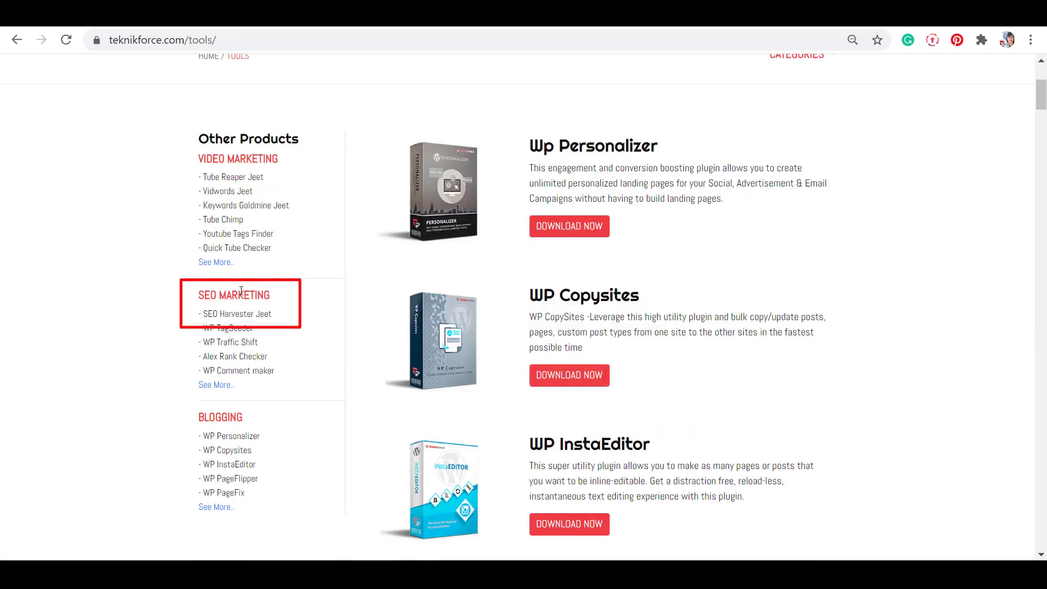
pyautogui.click(241, 317)
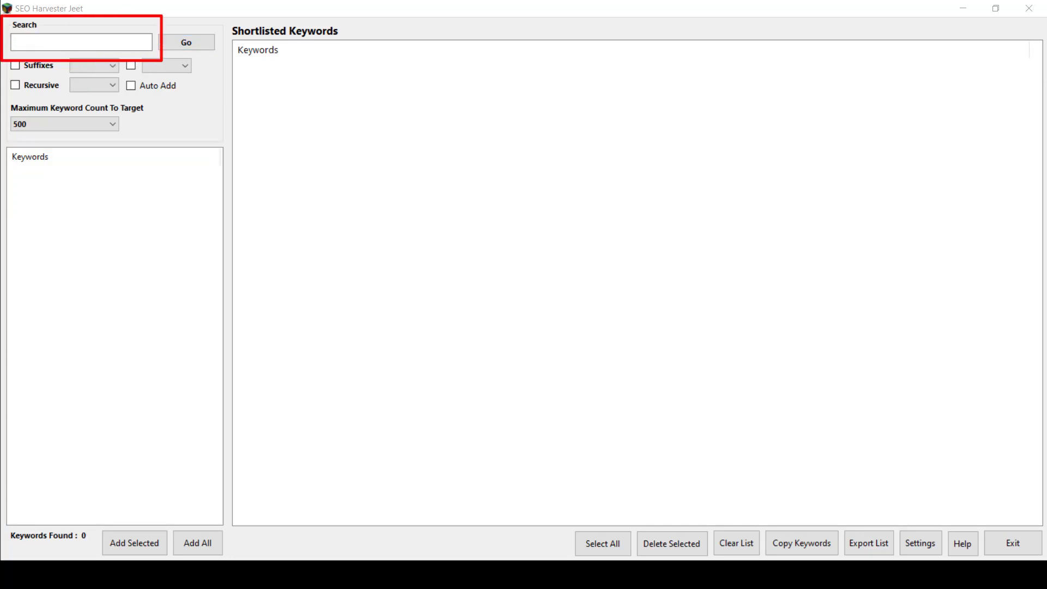
# Harvest keyword suggestions for the seed keyword 'coffee'
pyautogui.click(382, 285)
pyautogui.write('coffee')
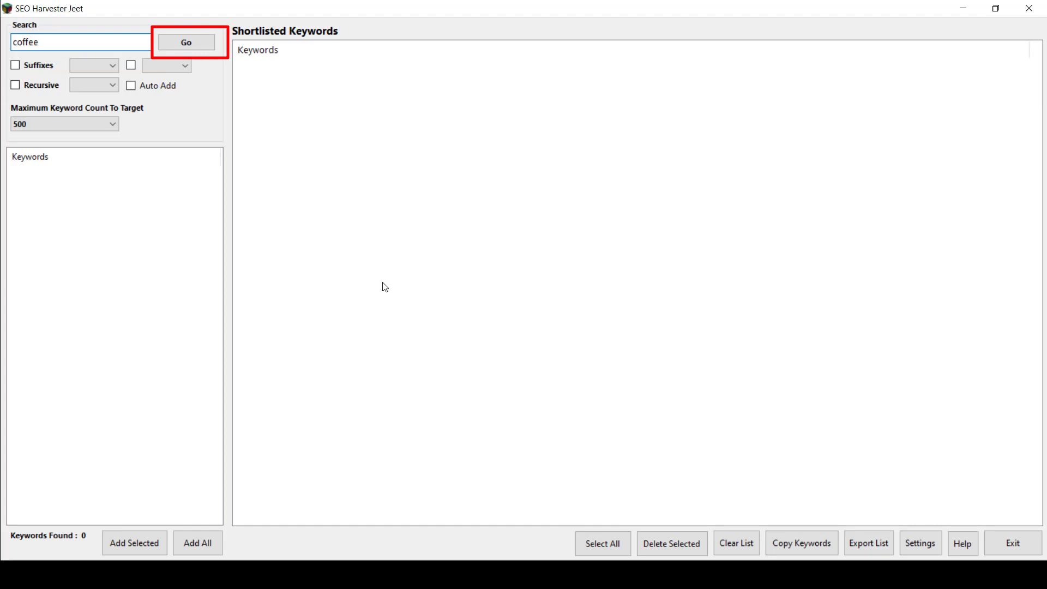
pyautogui.press('Return')
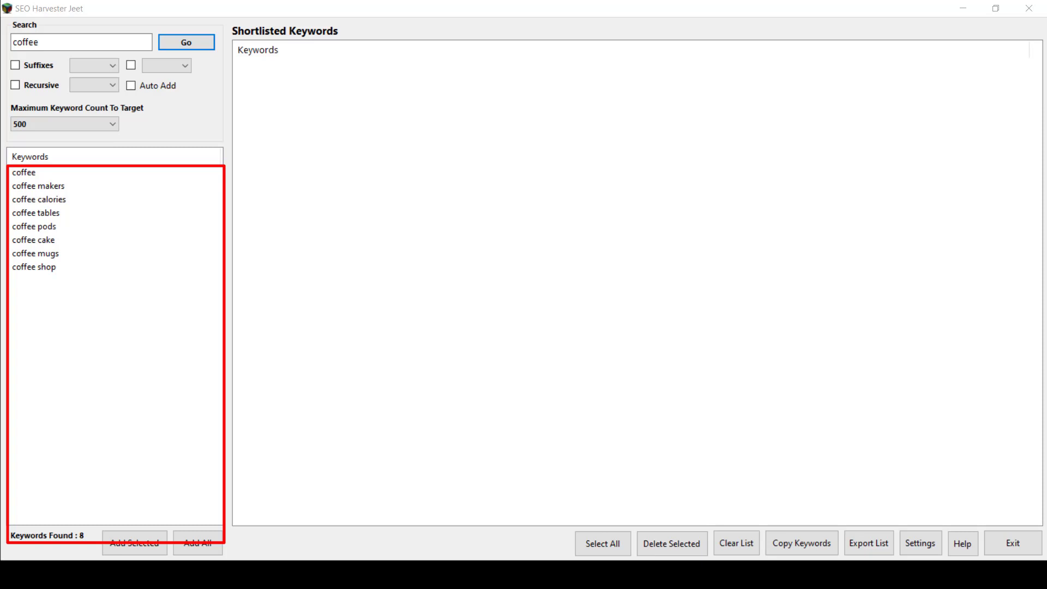
# Enable Suffixes with [0-9] numbers, rerun the coffee harvest, and scroll the results
pyautogui.click(15, 65)
pyautogui.click(113, 65)
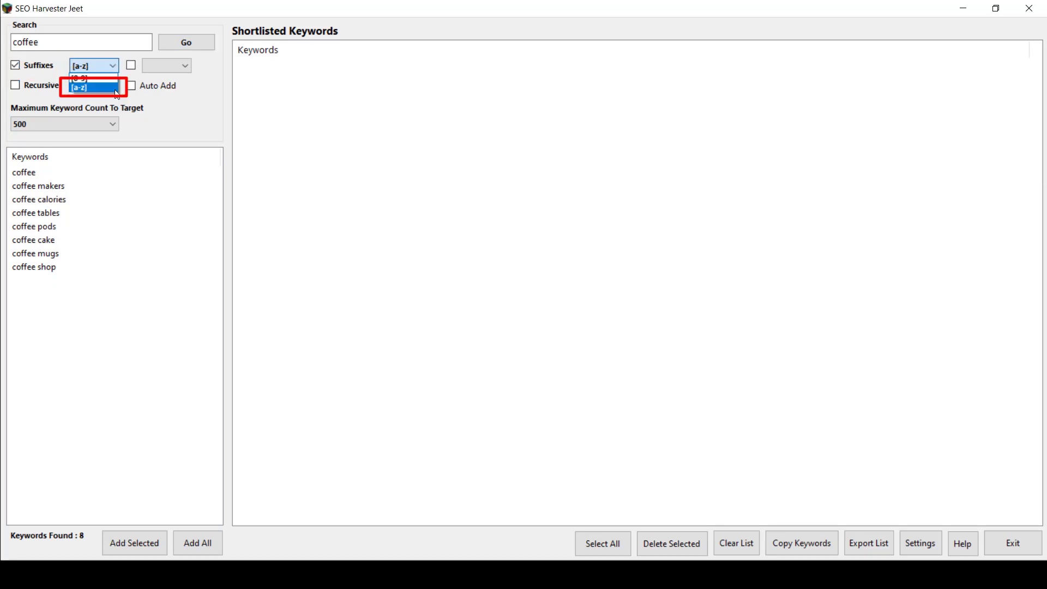
pyautogui.click(113, 79)
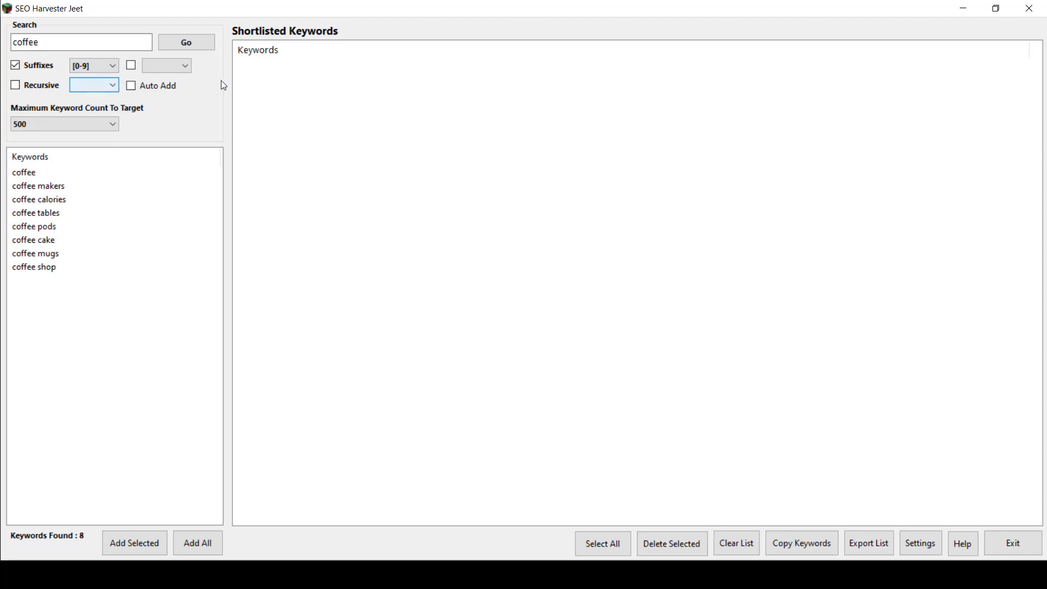
pyautogui.click(211, 53)
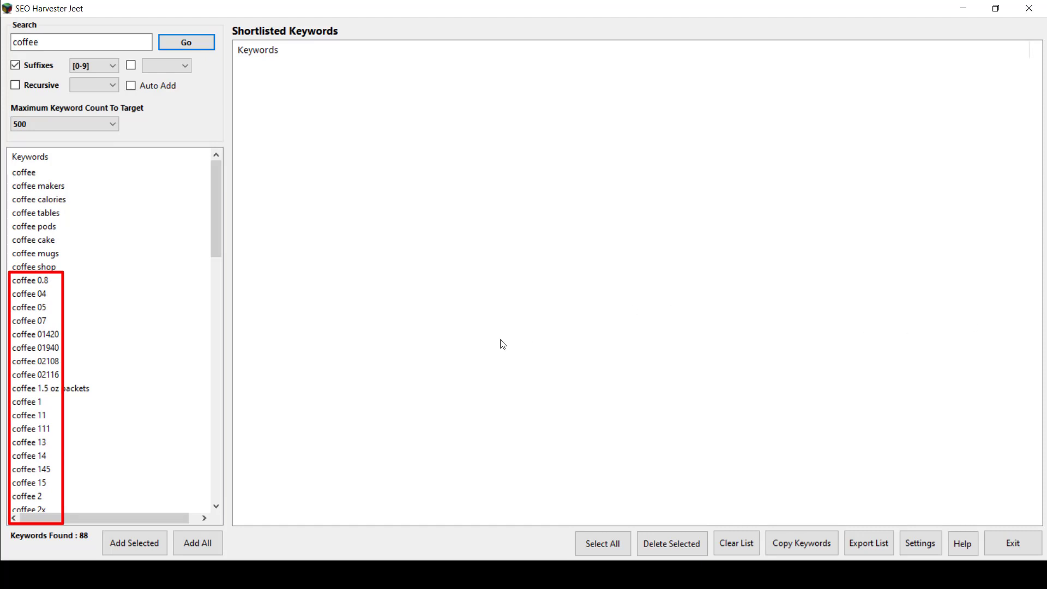
pyautogui.scroll(-2, 220, 332)
pyautogui.scroll(-1, 229, 268)
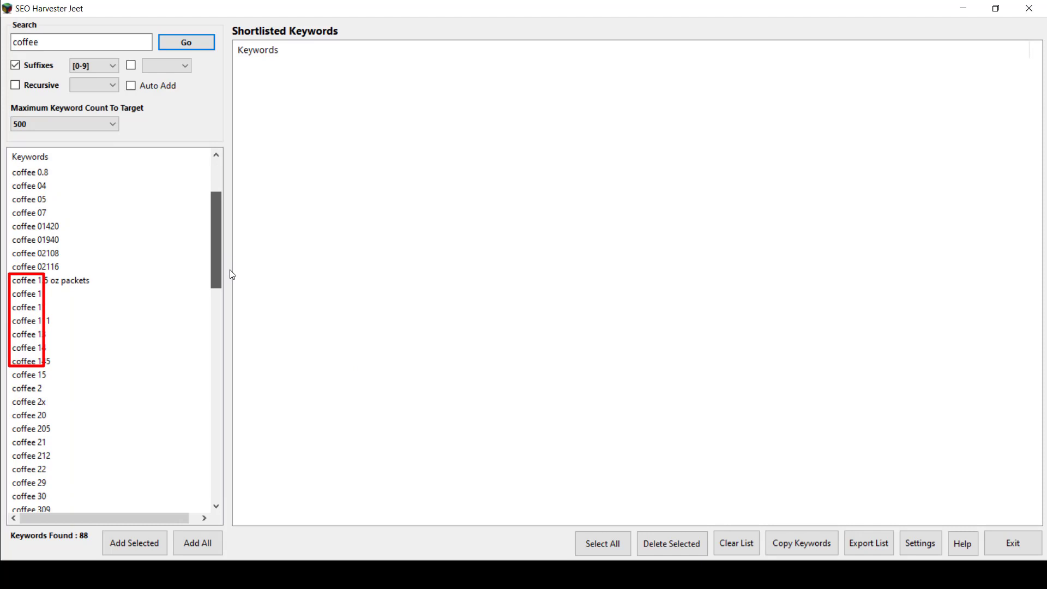
pyautogui.scroll(-3, 229, 278)
pyautogui.scroll(-1, 232, 311)
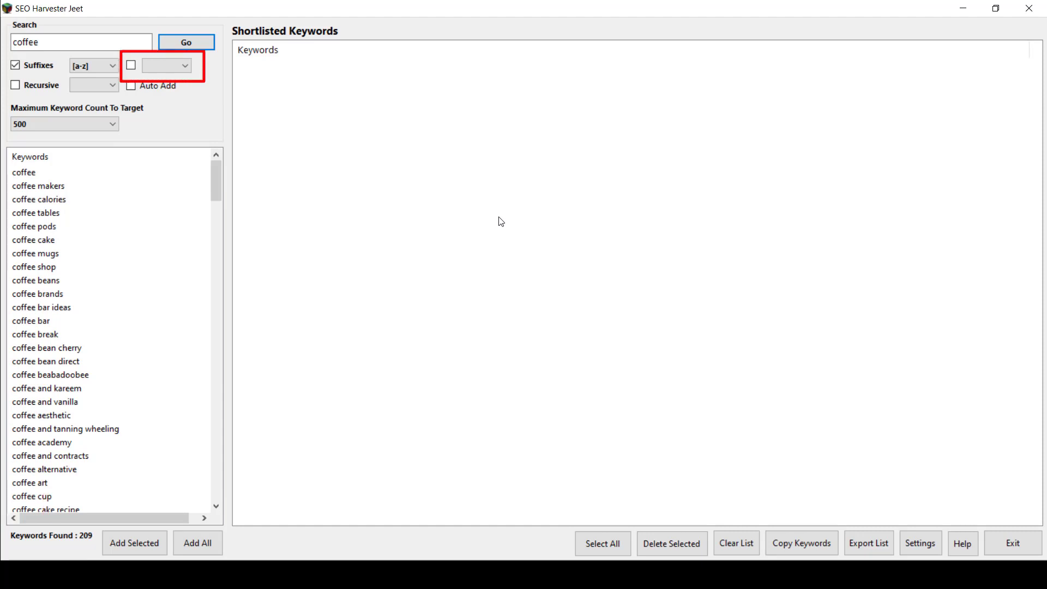
# Add a second [a-z] suffix level, rerun to reach 508 coffee keywords, and set Recursive to 1 Word
pyautogui.click(134, 66)
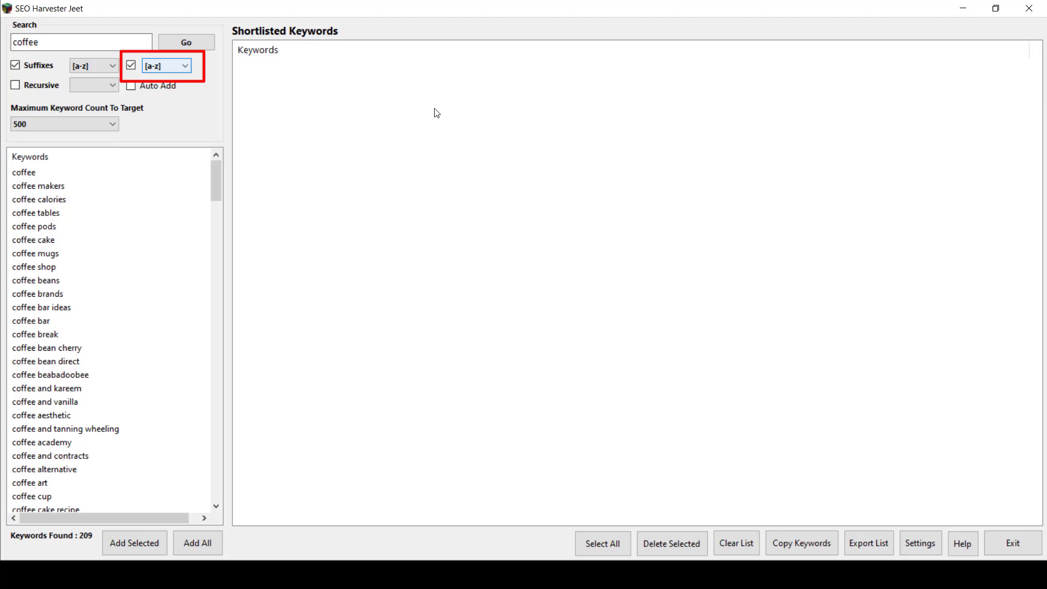
pyautogui.click(185, 66)
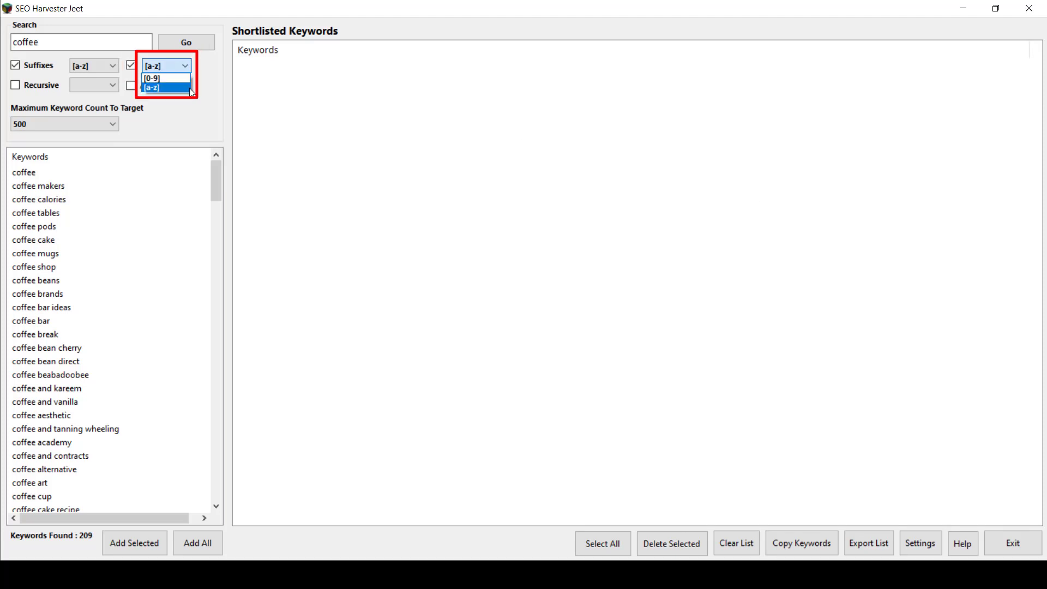
pyautogui.click(188, 88)
pyautogui.click(185, 43)
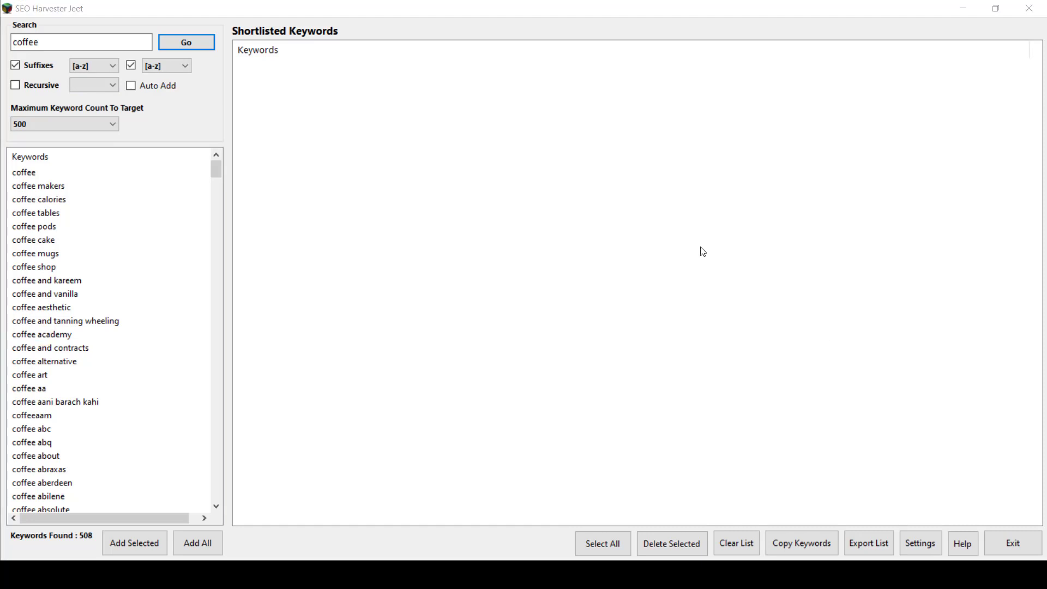
pyautogui.click(94, 85)
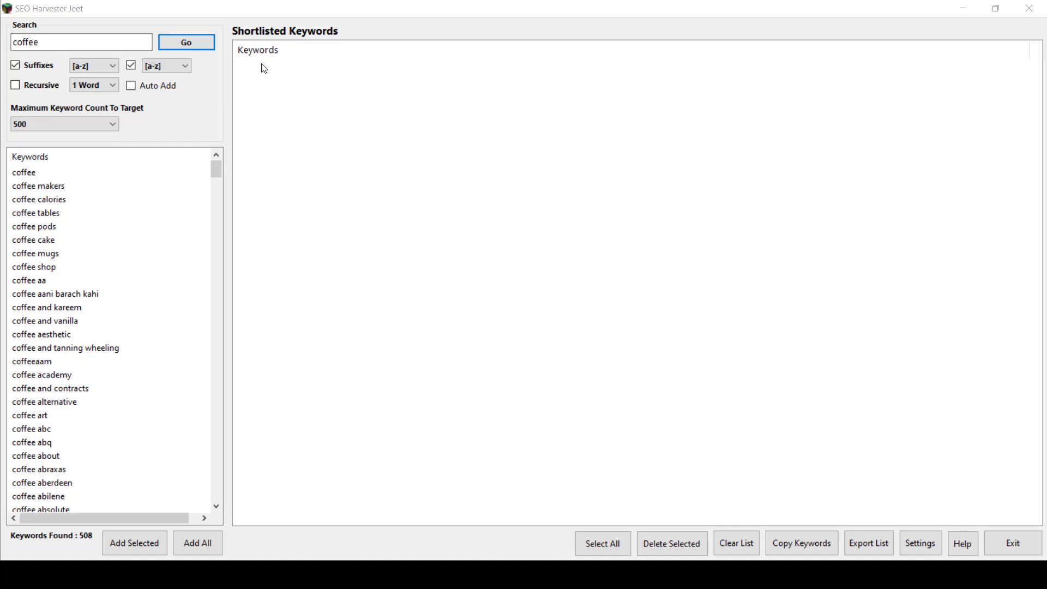
pyautogui.moveTo(217, 164); pyautogui.dragTo(215, 492)
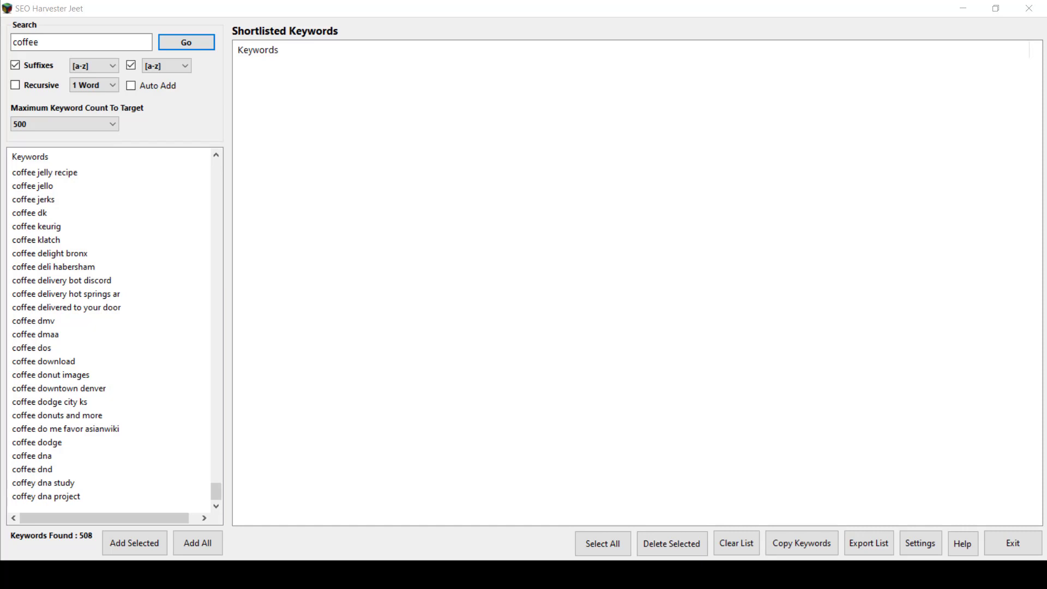
# Raise Maximum Keyword Count To Target to 1000, then to 2000
pyautogui.click(63, 124)
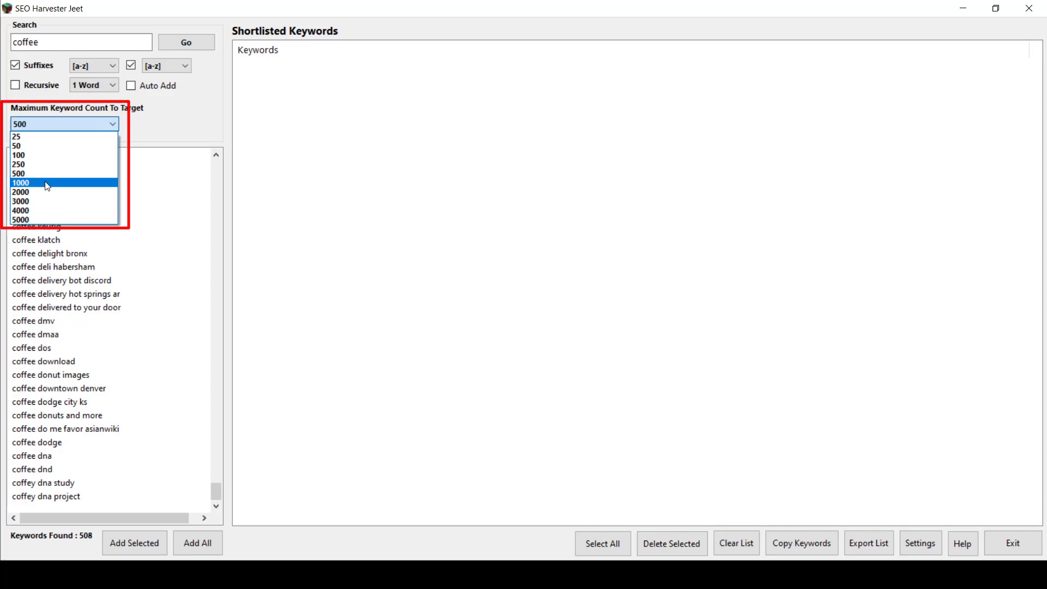
pyautogui.click(47, 183)
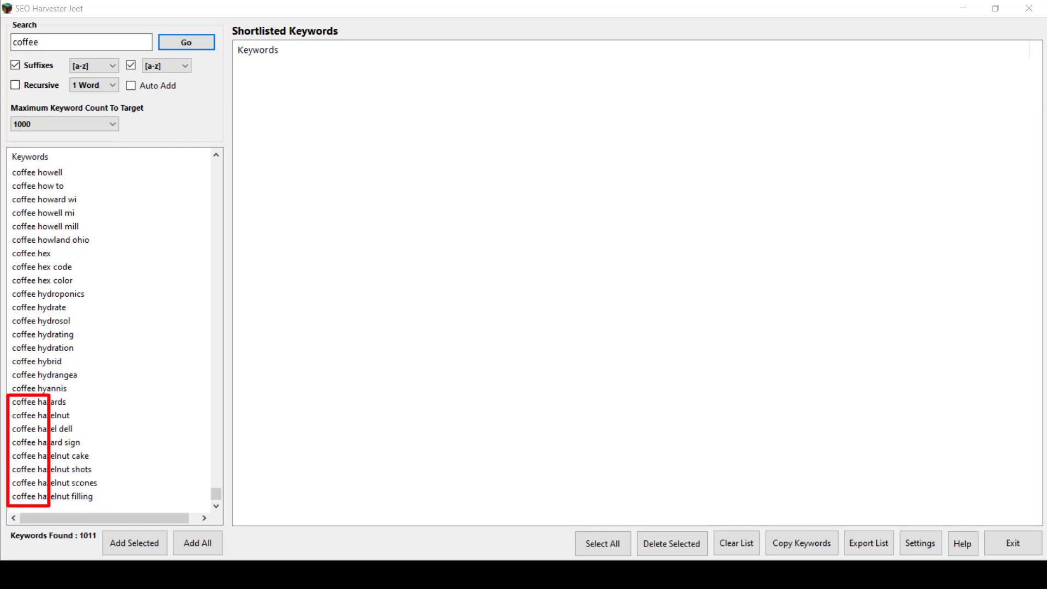
pyautogui.click(112, 124)
pyautogui.click(109, 193)
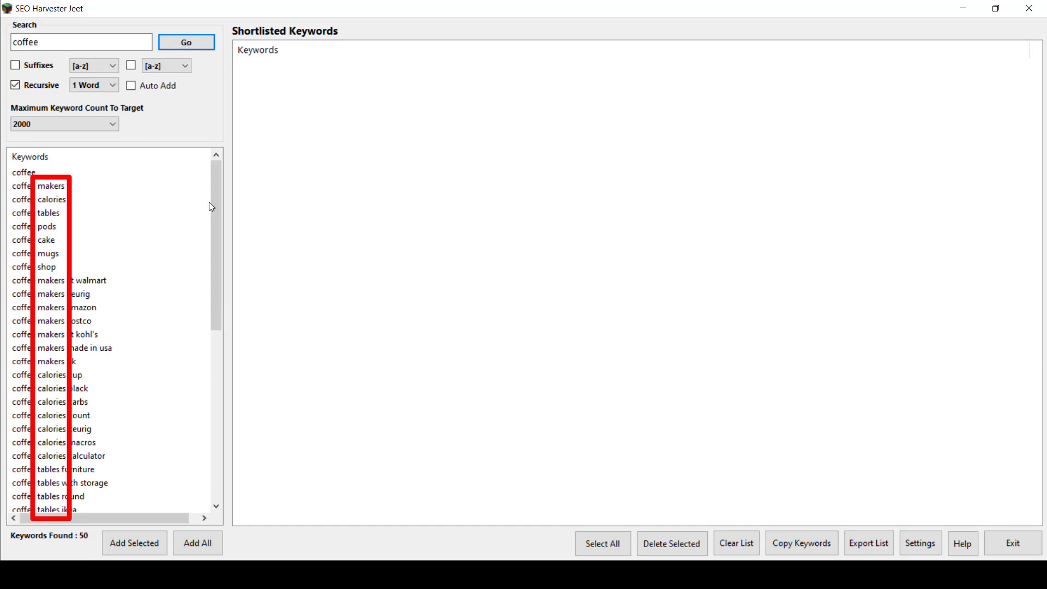
# Set the target to 500 with Suffixes re-enabled and rerun, then rerun with both suffix levels
pyautogui.moveTo(214, 203)
pyautogui.mouseDown()
pyautogui.moveTo(224, 420)
pyautogui.moveTo(212, 192)
pyautogui.moveTo(235, 197)
pyautogui.mouseUp()
pyautogui.click(93, 124)
pyautogui.click(87, 171)
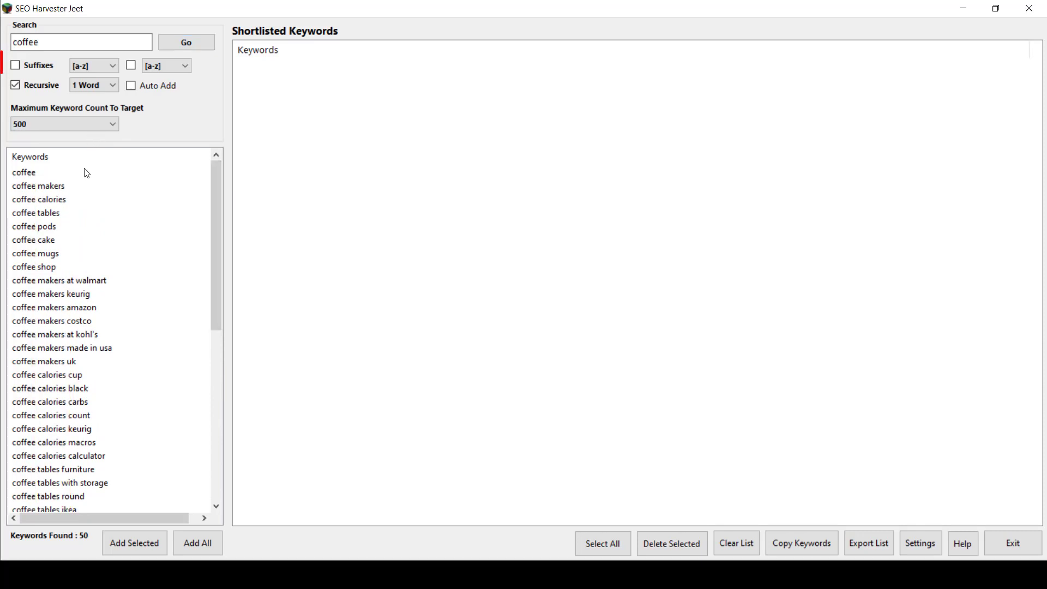
pyautogui.click(35, 67)
pyautogui.click(198, 41)
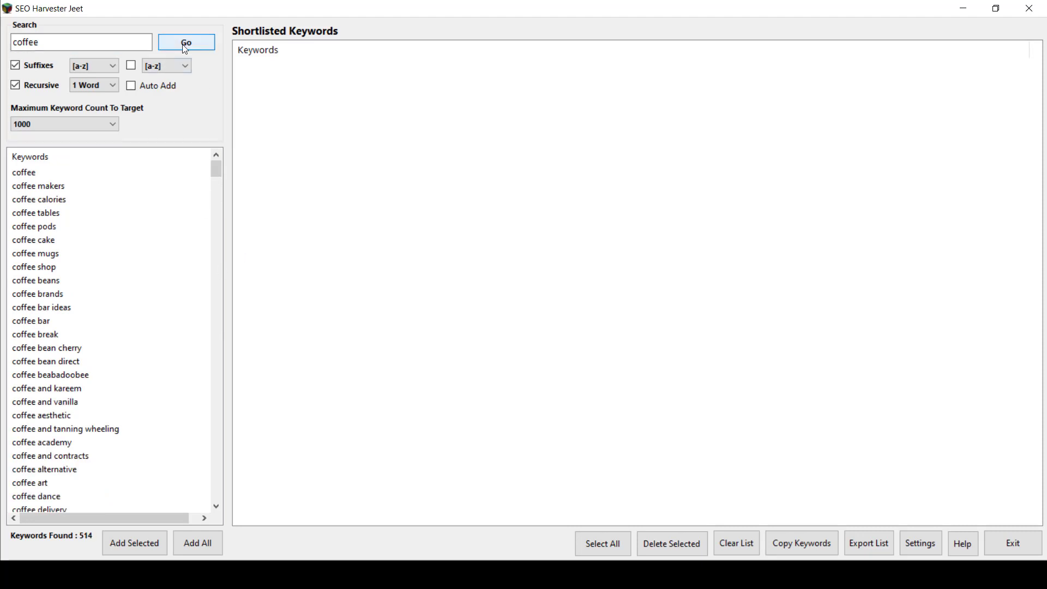
pyautogui.click(186, 47)
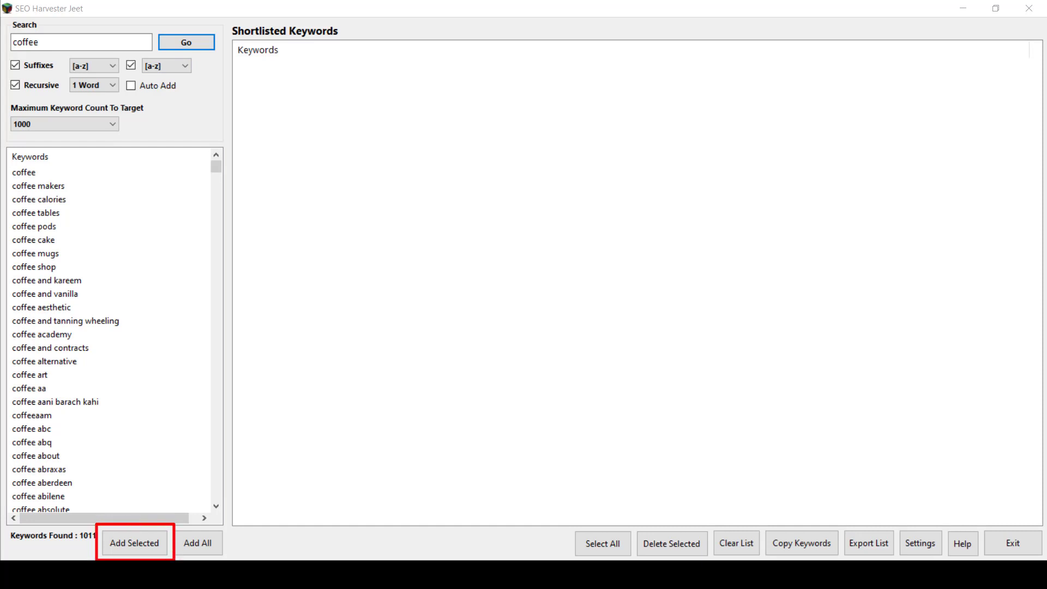
# Select coffee pods, coffee and vanilla, coffee art, coffee hand grinder and coffee hand mill
pyautogui.keyDown('ctrl'); pyautogui.click(55, 227); pyautogui.keyUp('ctrl')
pyautogui.keyDown('ctrl'); pyautogui.click(61, 294); pyautogui.keyUp('ctrl')
pyautogui.keyDown('ctrl'); pyautogui.click(71, 375); pyautogui.keyUp('ctrl')
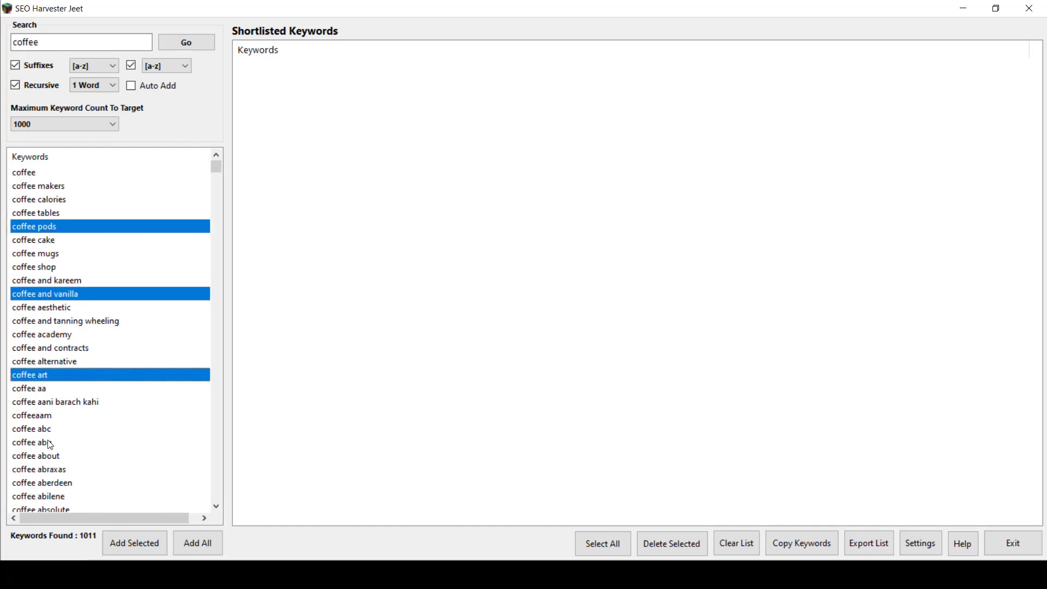
pyautogui.scroll(-3, 35, 454)
pyautogui.moveTo(215, 169); pyautogui.dragTo(217, 453)
pyautogui.keyDown('ctrl'); pyautogui.click(54, 186); pyautogui.keyUp('ctrl')
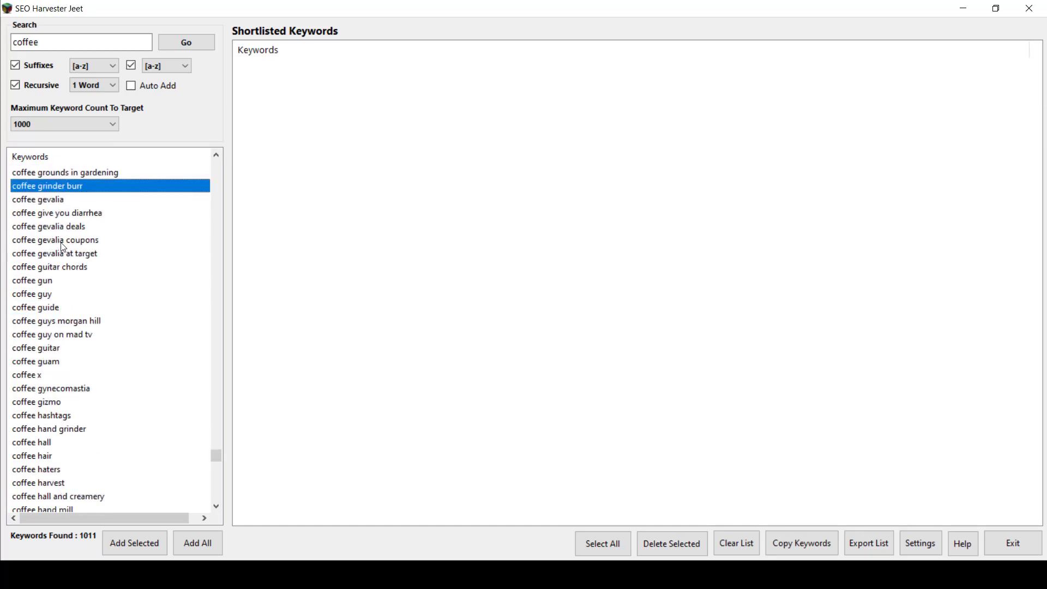
pyautogui.scroll(-1, 86, 448)
pyautogui.keyDown('ctrl'); pyautogui.click(60, 388); pyautogui.keyUp('ctrl')
pyautogui.keyDown('ctrl'); pyautogui.click(84, 469); pyautogui.keyUp('ctrl')
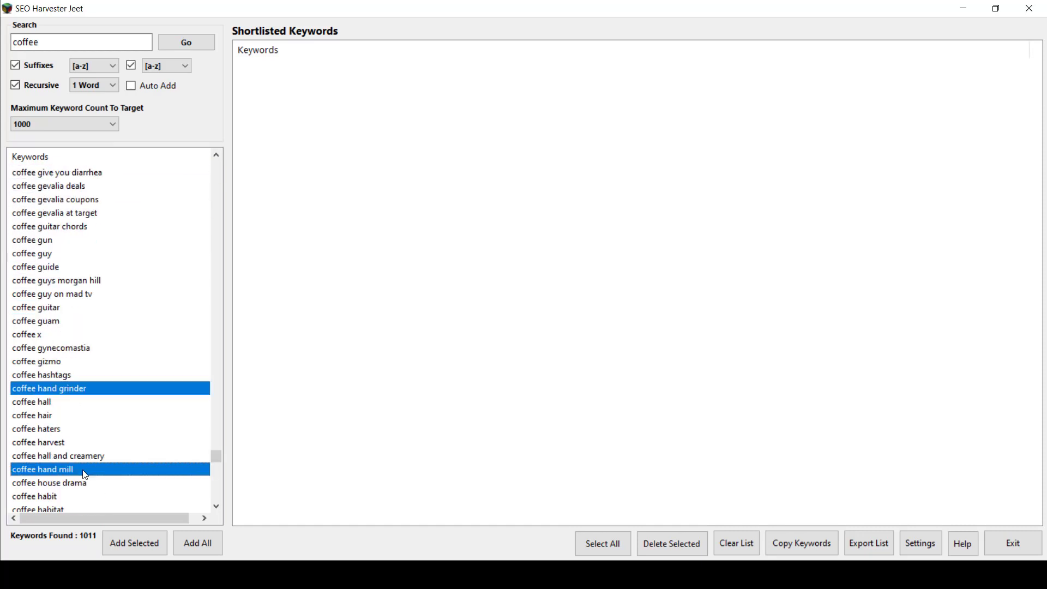
# Add the picked keywords to the shortlist, turn on Auto Add and rerun the coffee search
pyautogui.click(155, 548)
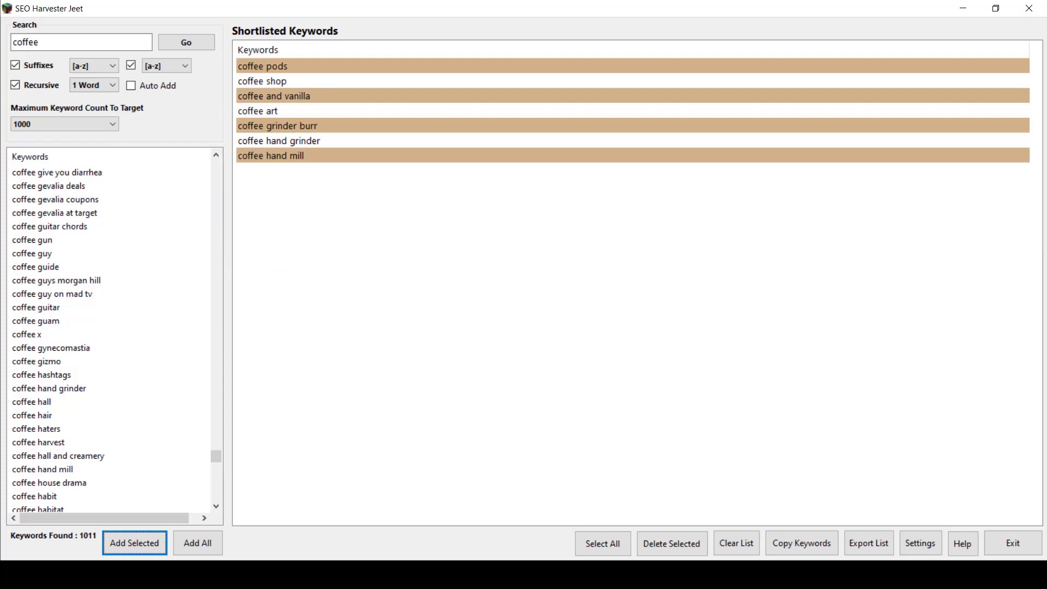
pyautogui.click(166, 86)
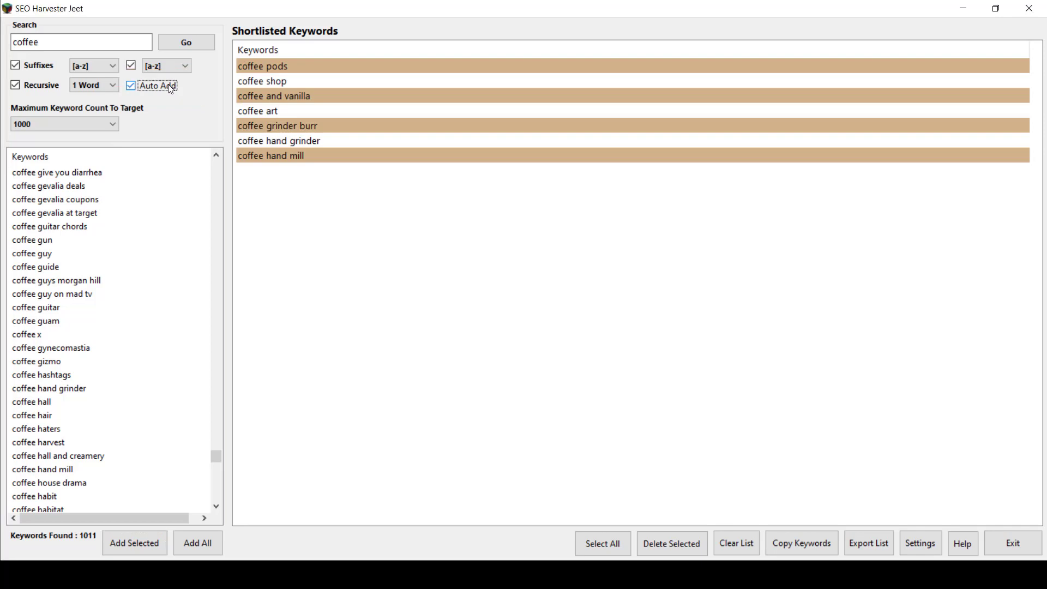
pyautogui.click(176, 44)
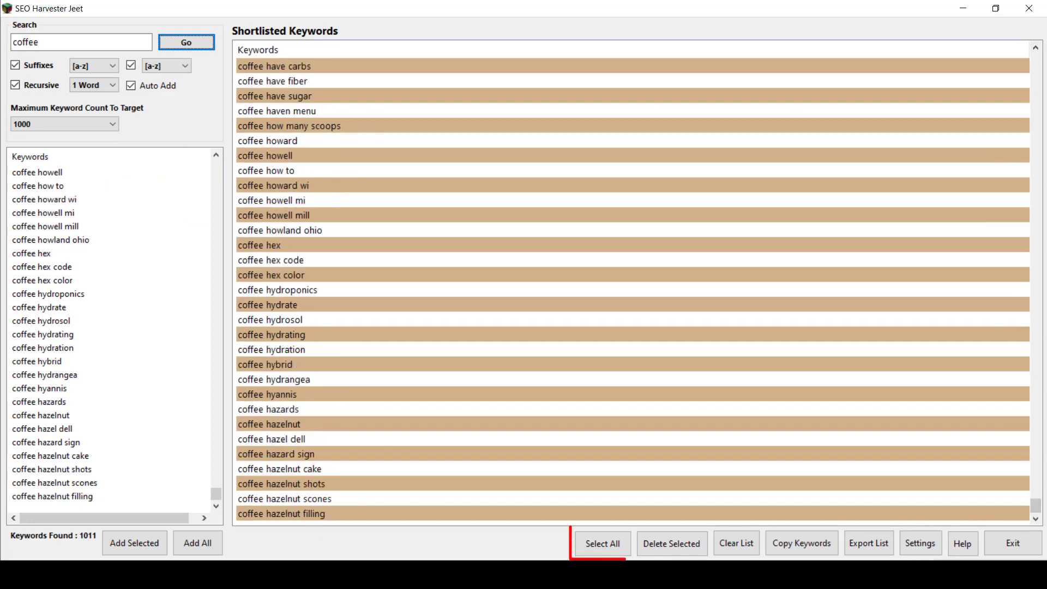
# Select all shortlisted keywords, delete them and clear the shortlist
pyautogui.click(602, 543)
pyautogui.click(669, 545)
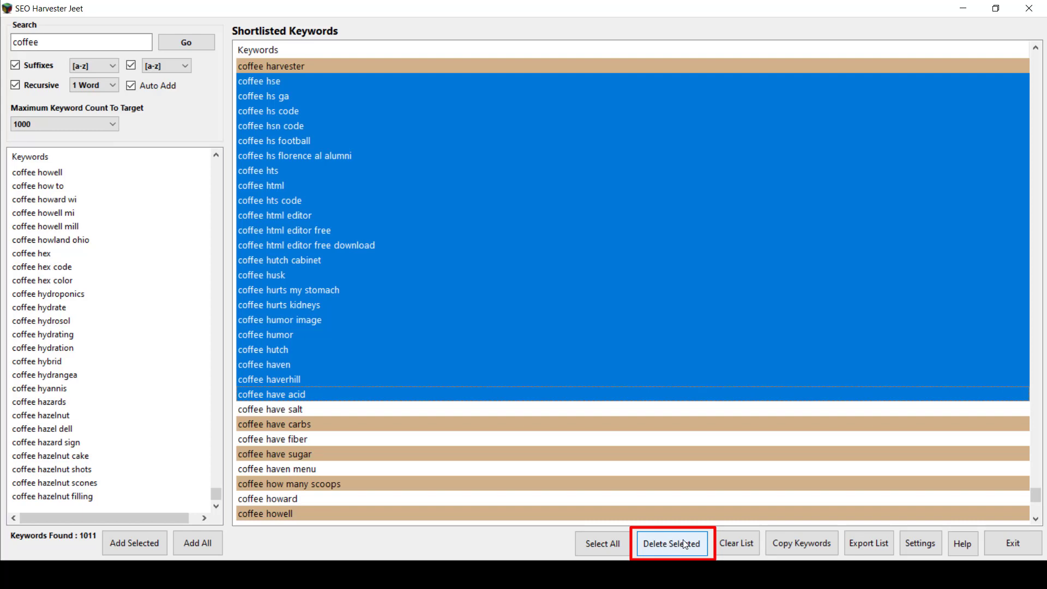
pyautogui.click(736, 543)
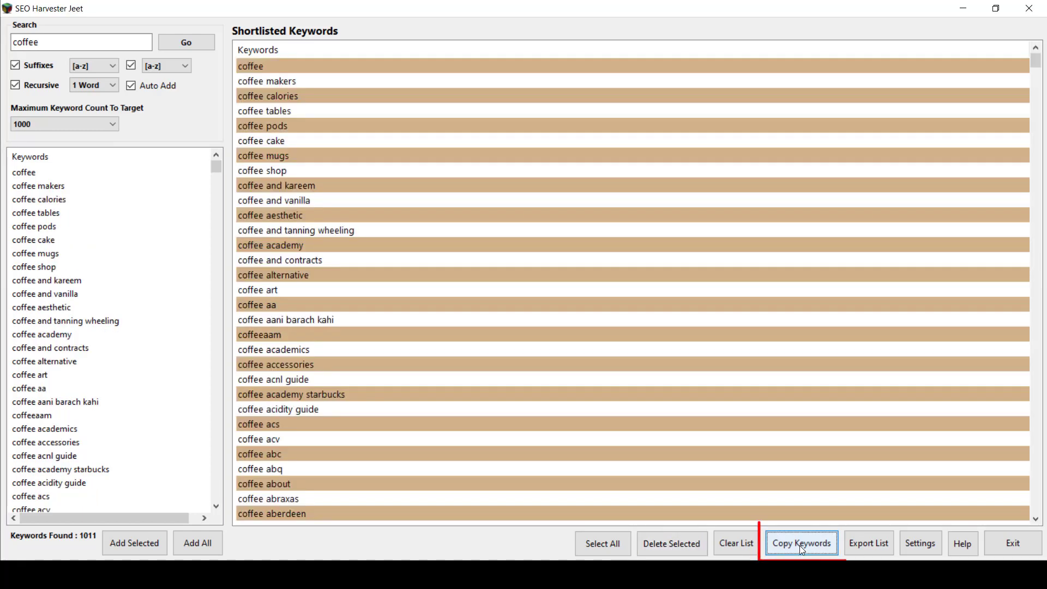
# Copy the shortlisted keywords and paste them into Notepad
pyautogui.click(799, 546)
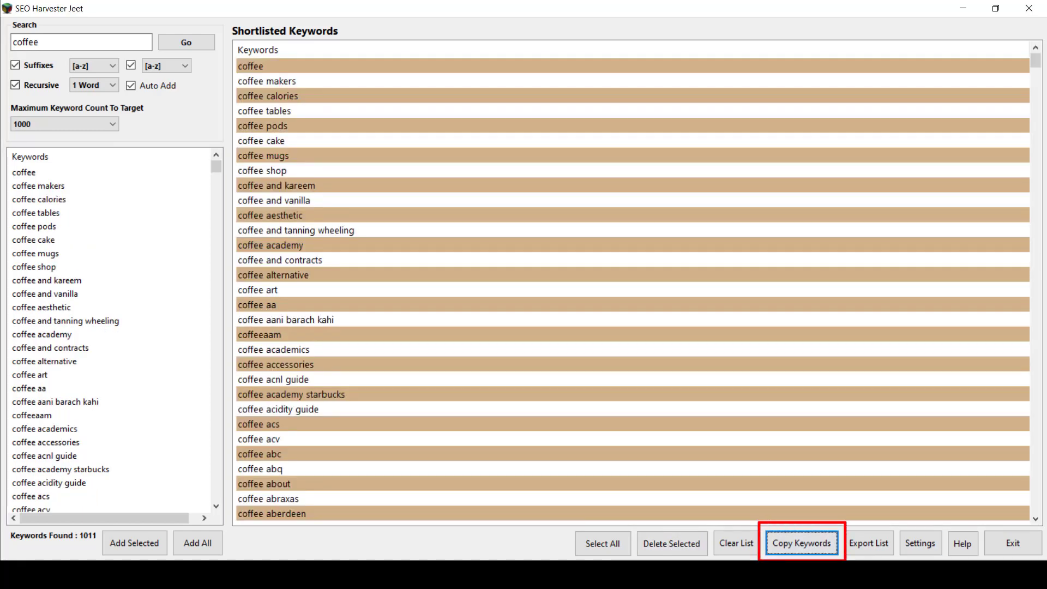
pyautogui.hotkey('ctrl', 'v')
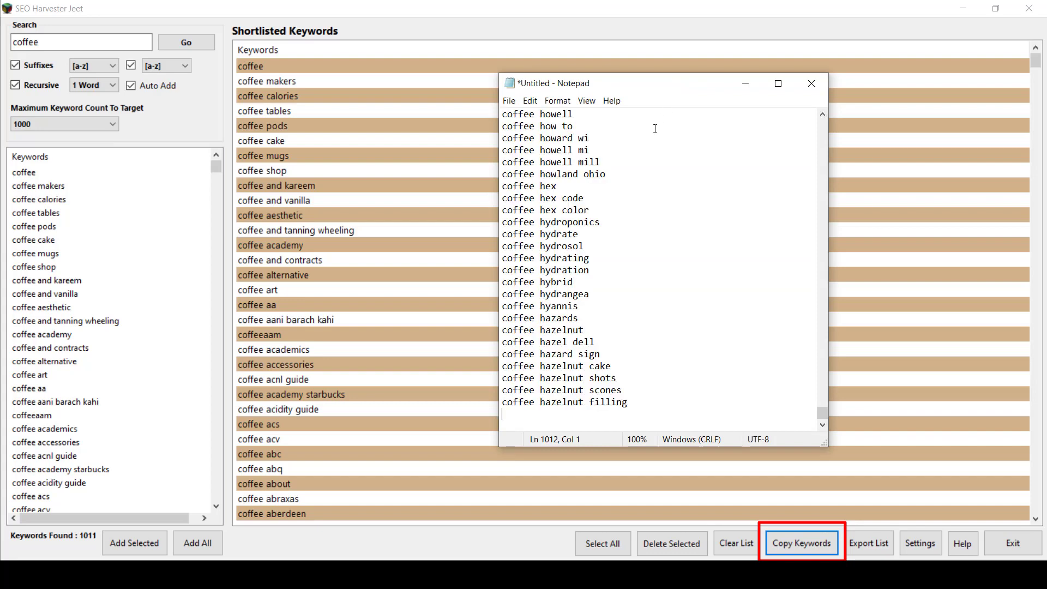
pyautogui.click(746, 82)
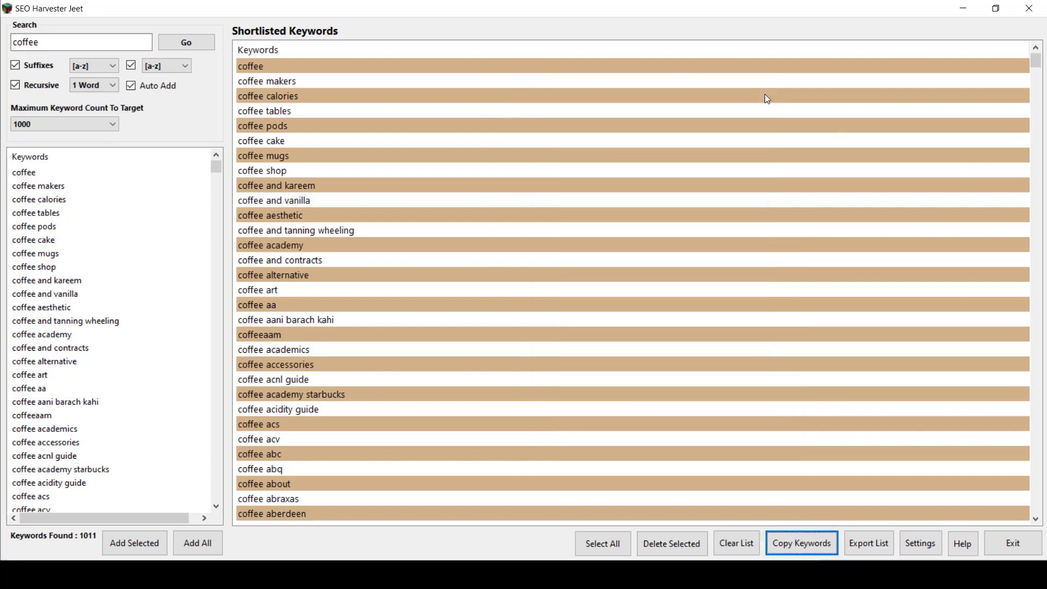
# Export the shortlist as List.txt and close the exported file
pyautogui.click(876, 544)
pyautogui.click(402, 333)
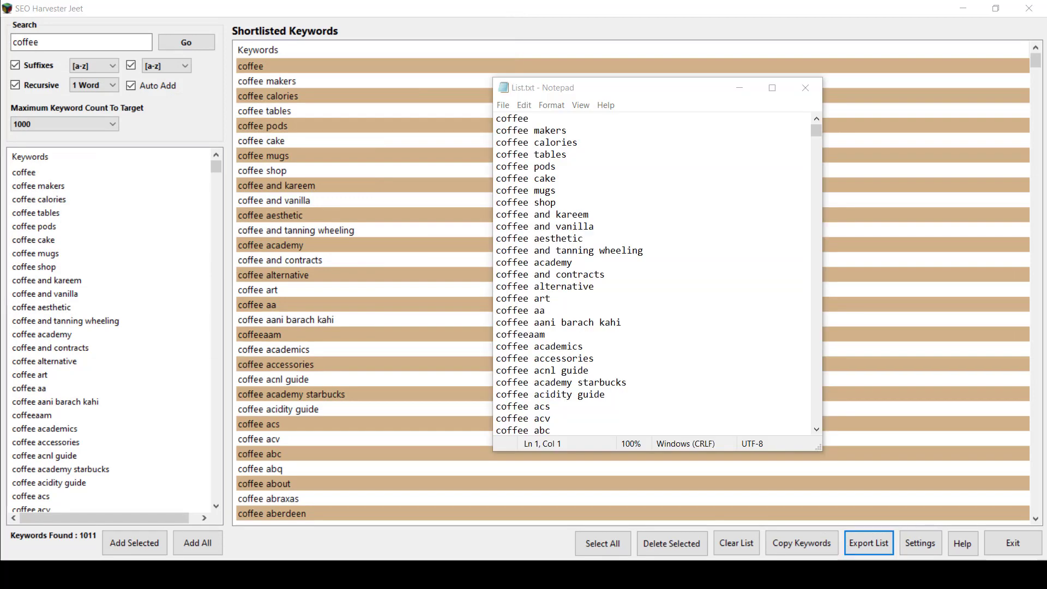
pyautogui.hotkey('alt', 'F4')
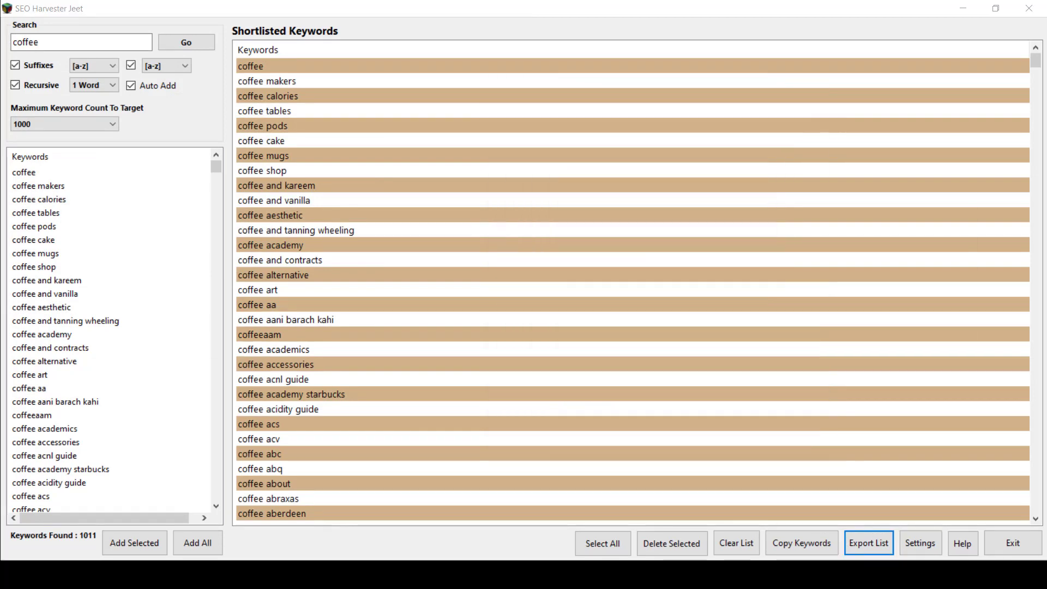
# Set the keyword target to 500, enable Suffixes and harvest 514 coffee keywords
pyautogui.click(920, 543)
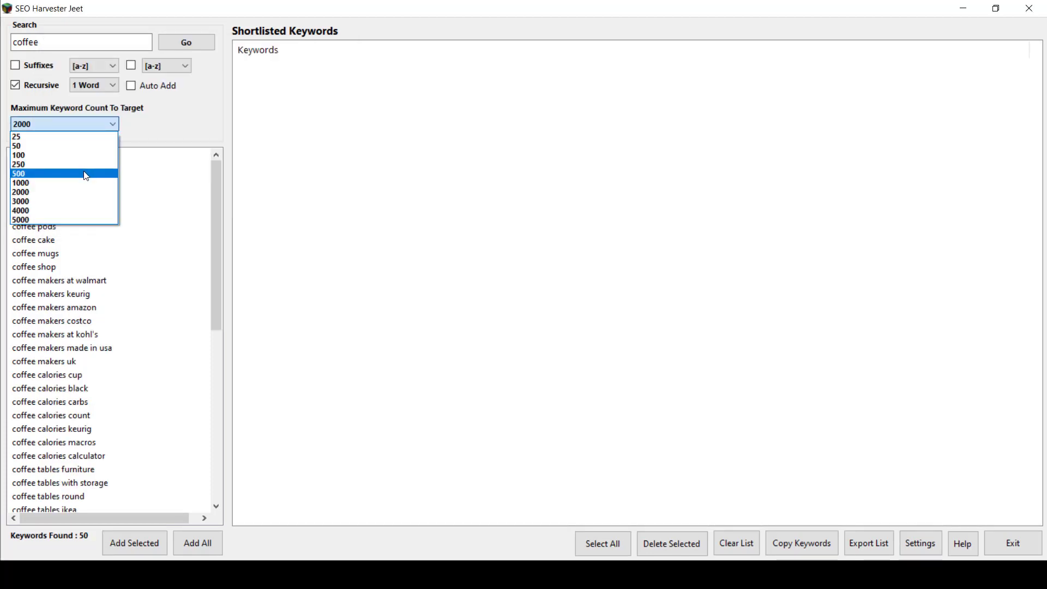
pyautogui.click(86, 174)
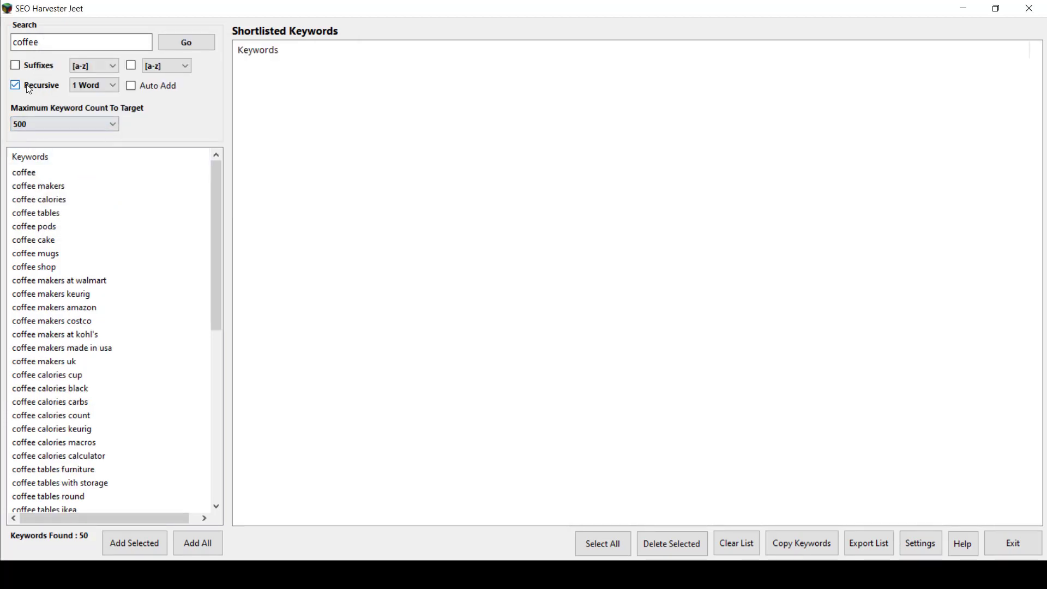
pyautogui.click(35, 70)
pyautogui.click(198, 40)
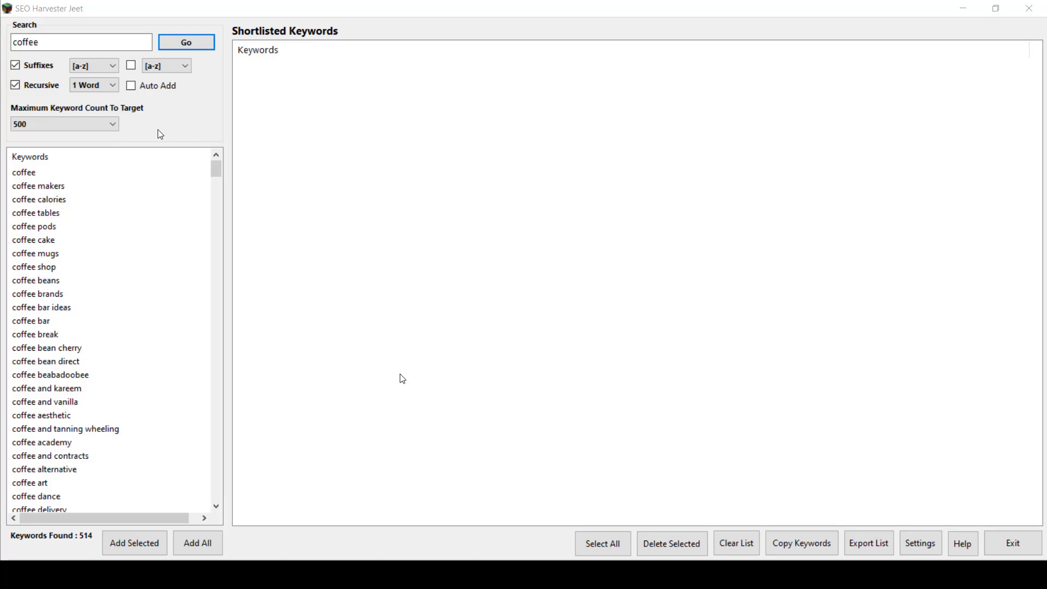
pyautogui.click(105, 131)
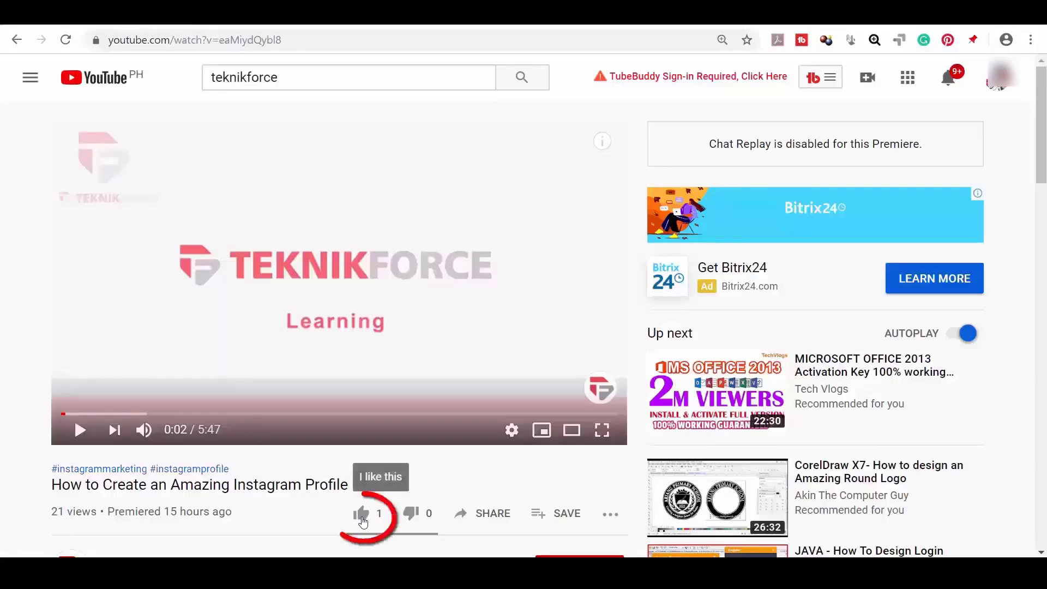
# Like the 'How to Create an Amazing Instagram Profile' video and subscribe to TeknikForce
pyautogui.click(361, 518)
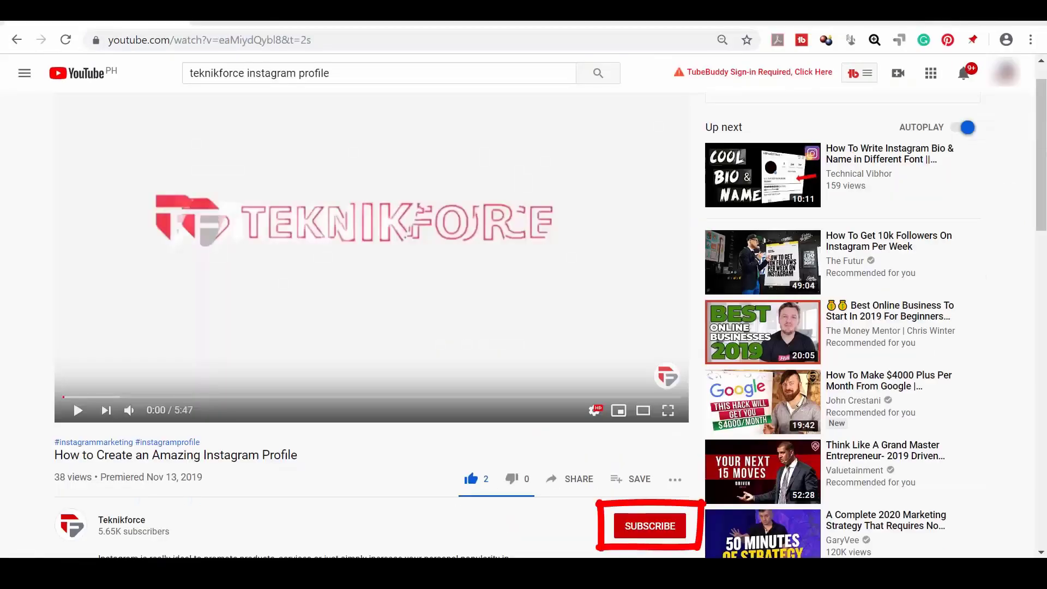
pyautogui.click(674, 535)
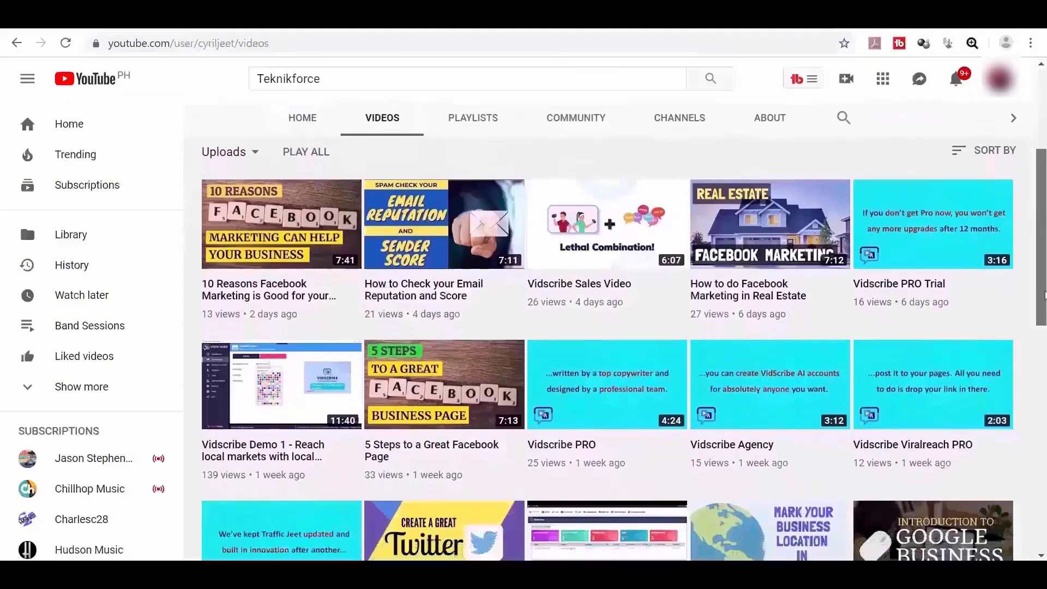
pyautogui.scroll(-3, 607, 349)
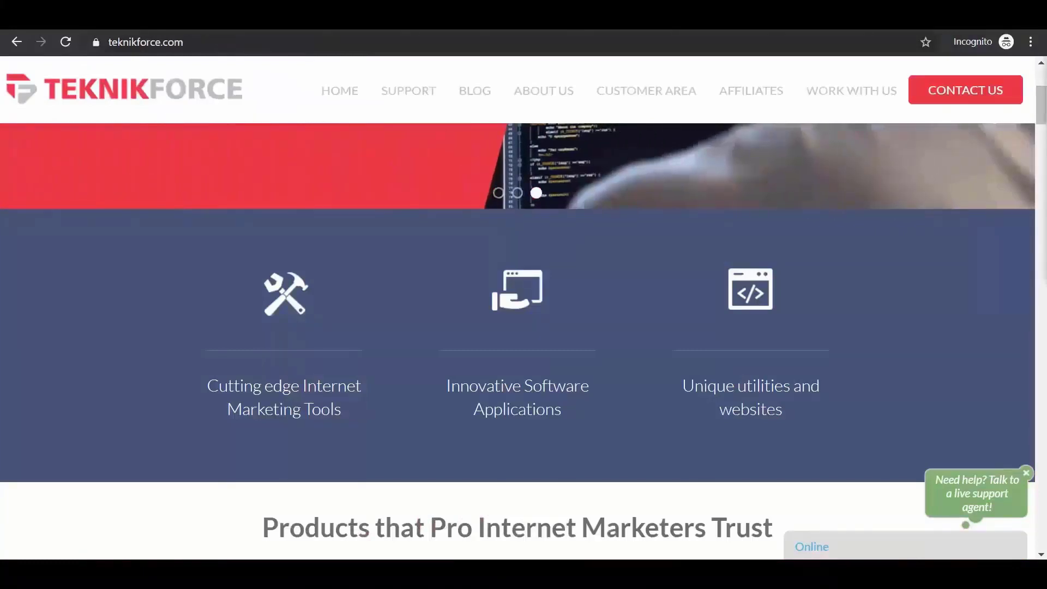
pyautogui.scroll(-12, 1024, 425)
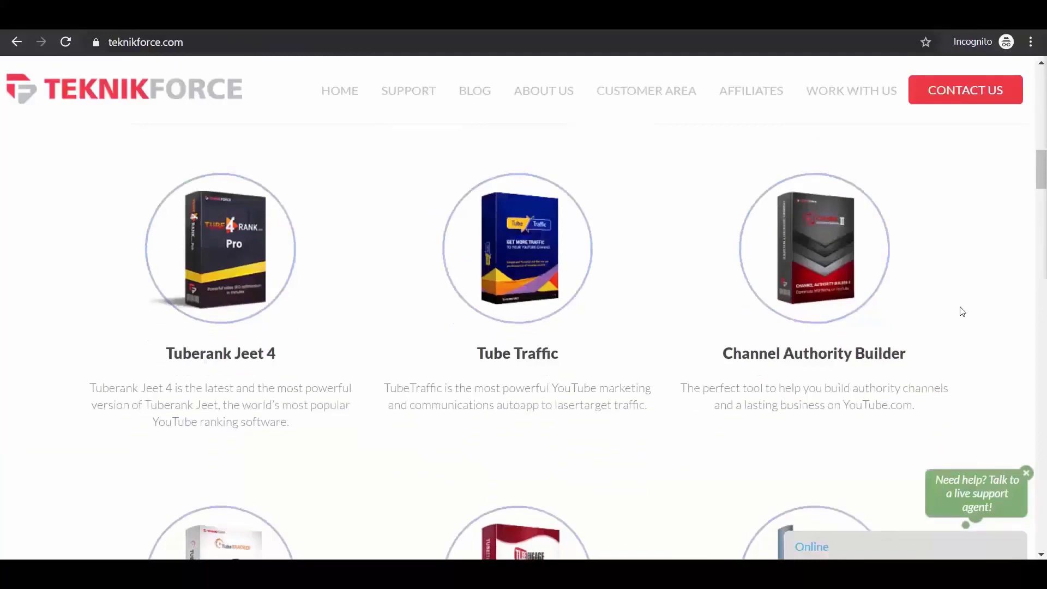
pyautogui.scroll(-12, 962, 311)
pyautogui.scroll(-11, 524, 327)
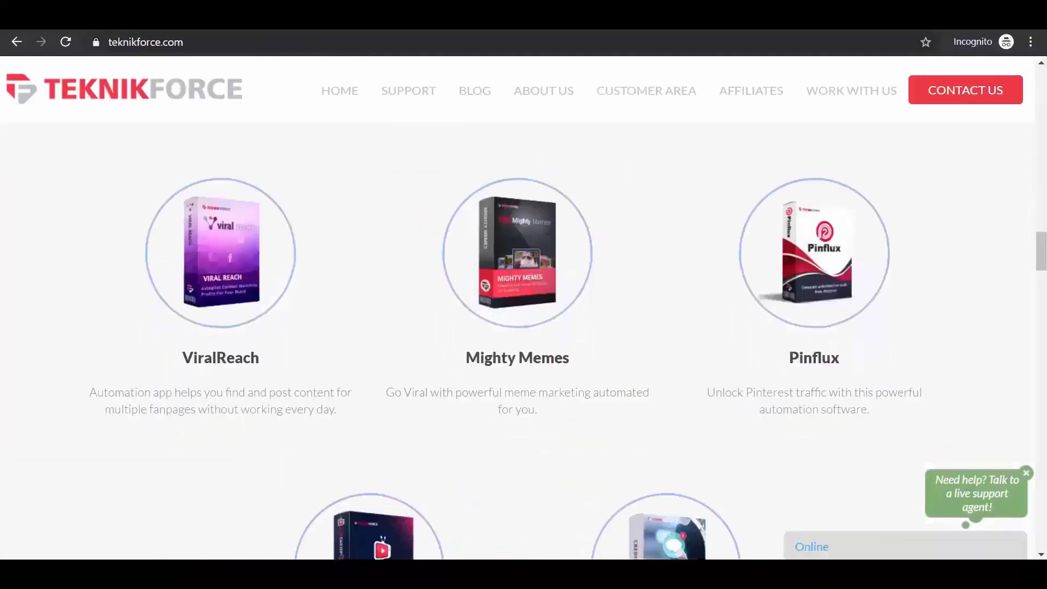
pyautogui.scroll(-8, 1042, 363)
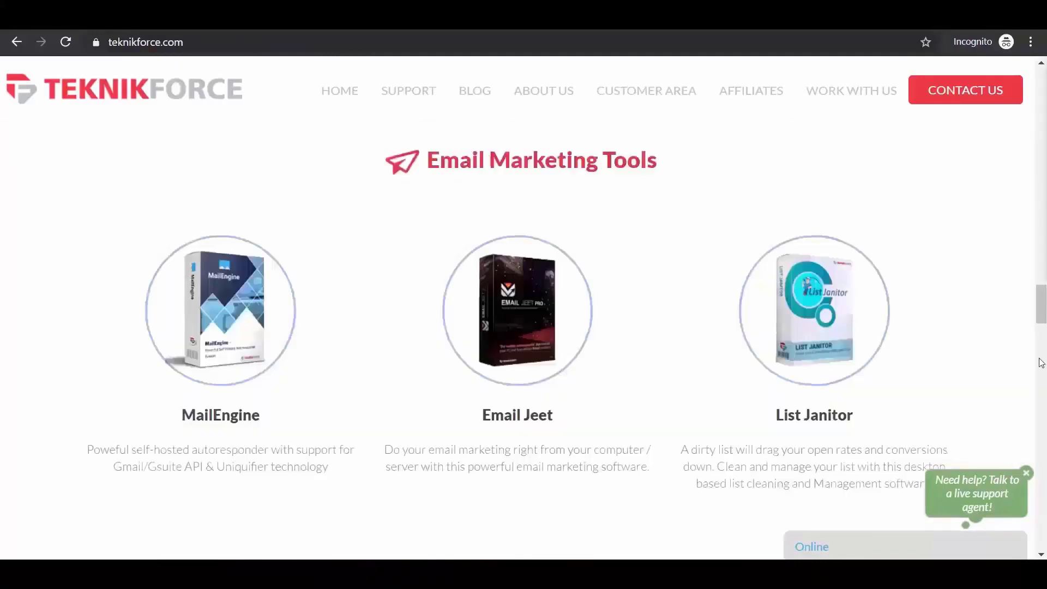
pyautogui.scroll(-5, 1042, 363)
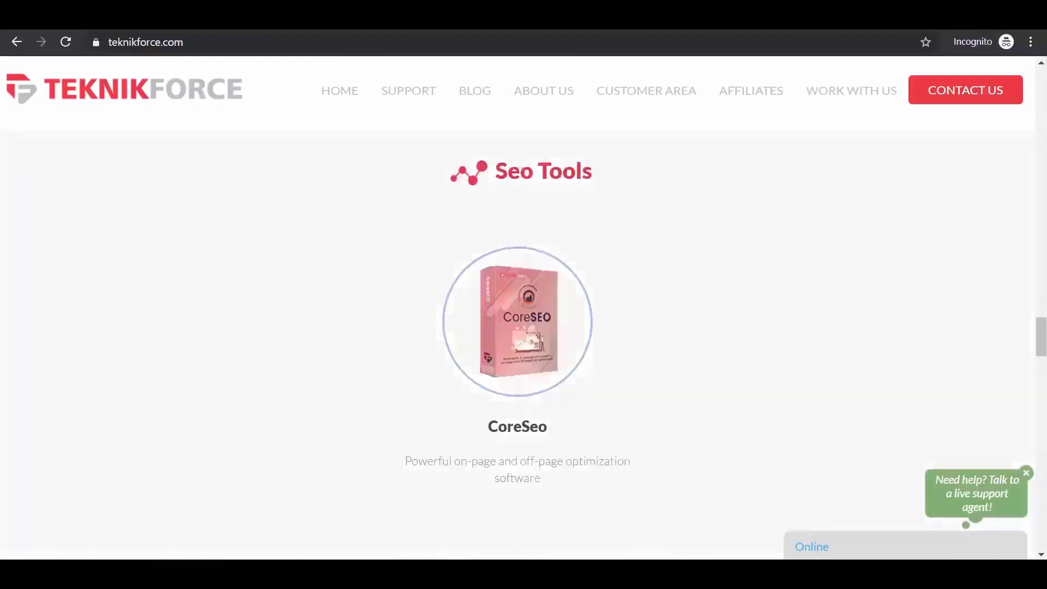
pyautogui.scroll(-6, 524, 328)
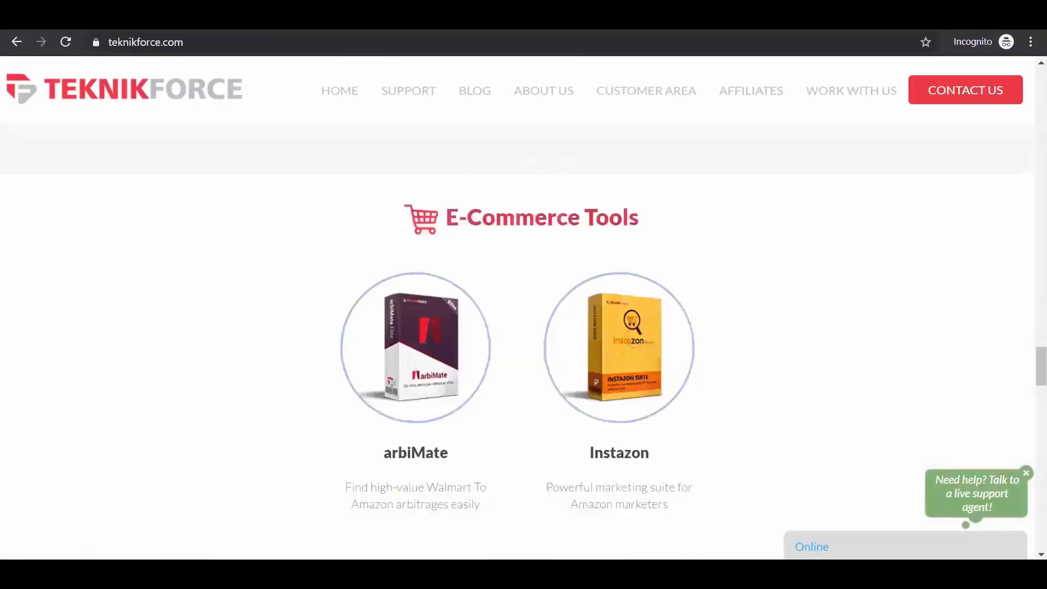
pyautogui.scroll(-7, 524, 327)
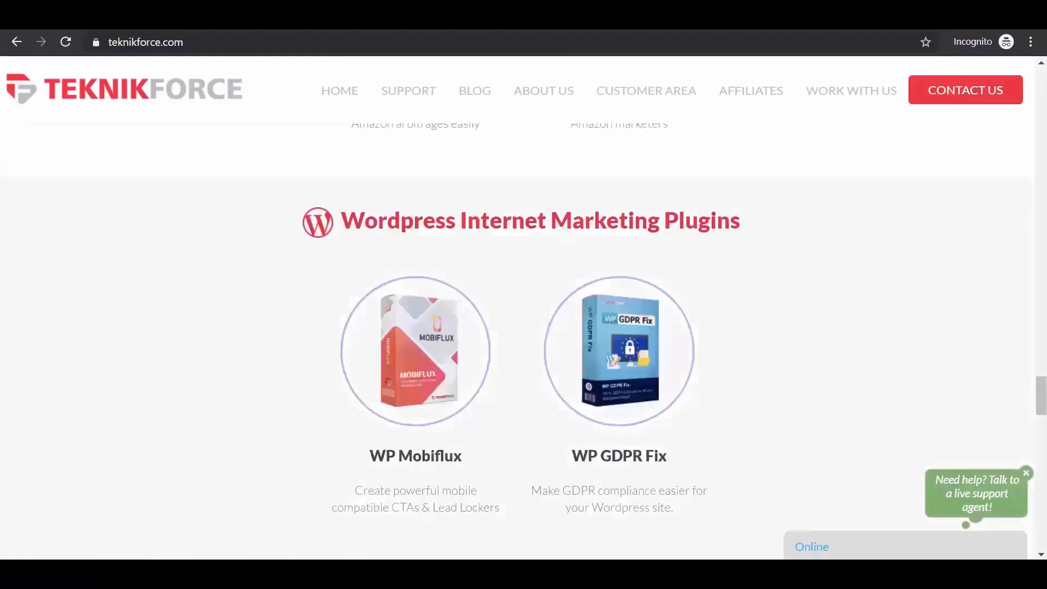
pyautogui.press('Home')
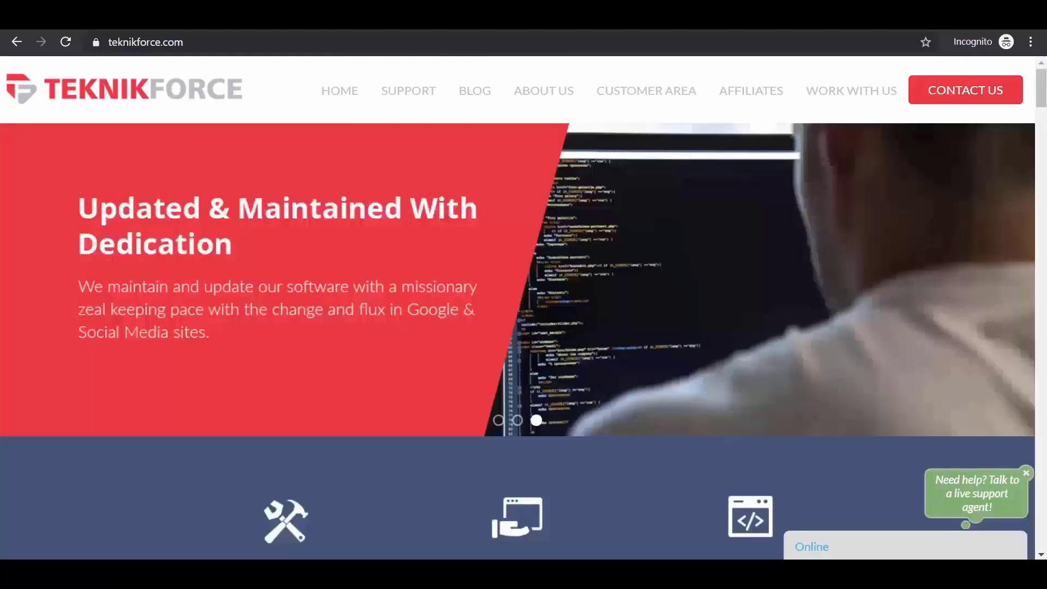